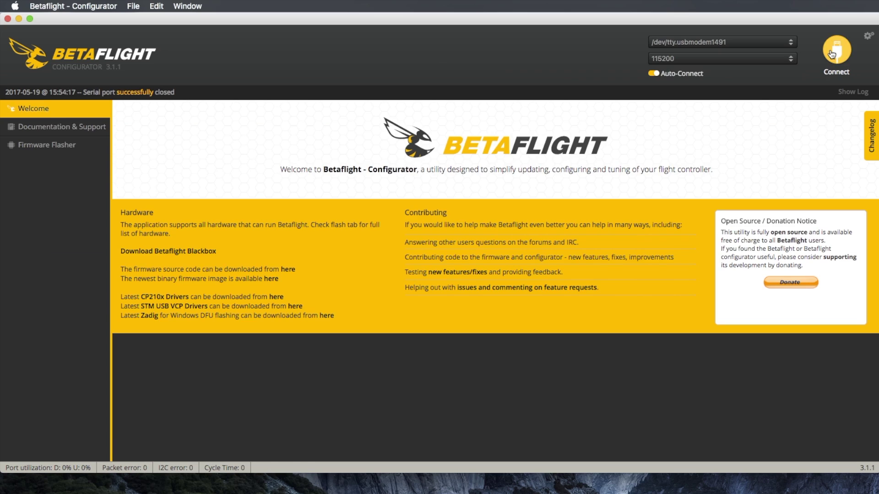
# Step: Review the flight controller's serial port assignments and its configuration settings, from the mixer down to the other features
pyautogui.click(33, 128)
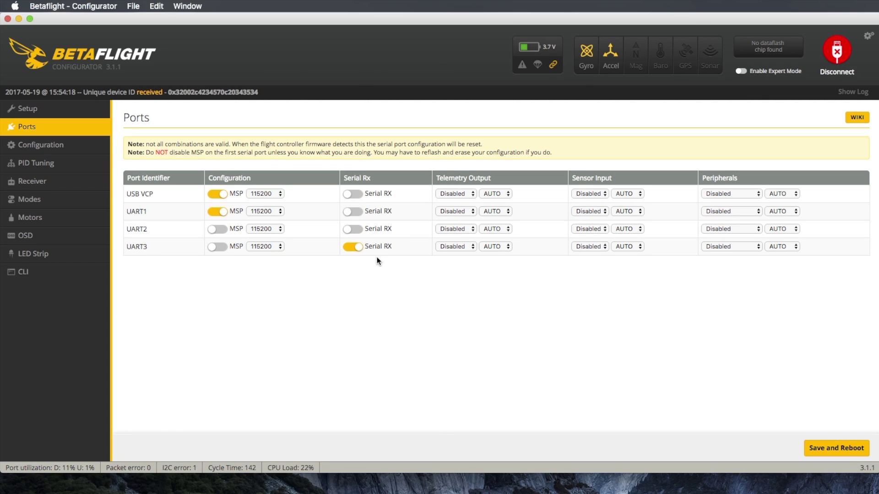
pyautogui.click(79, 150)
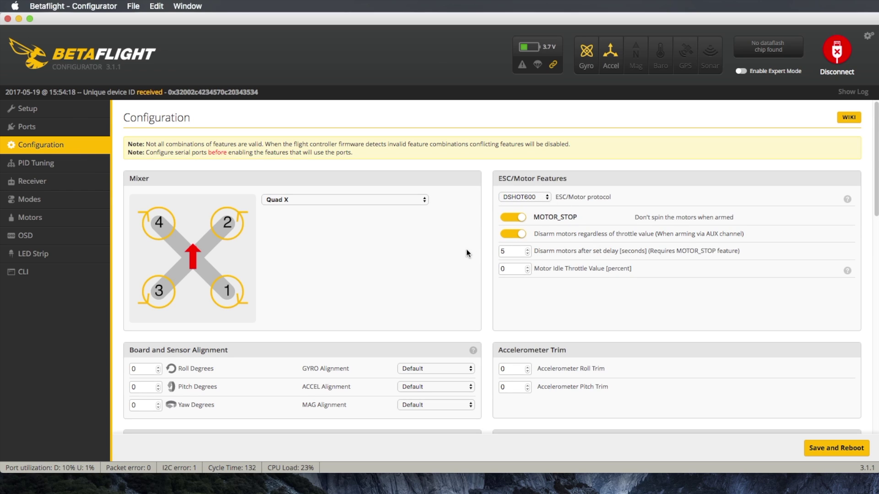
pyautogui.scroll(-5, 472, 251)
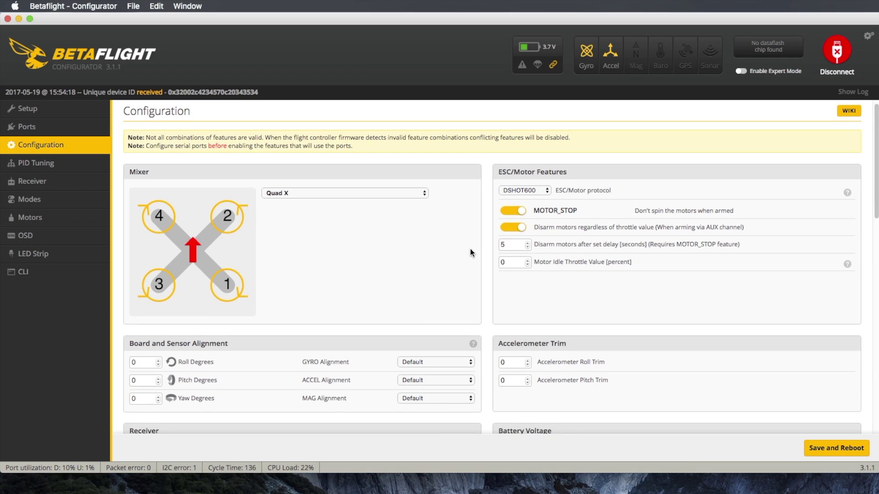
pyautogui.scroll(-9, 476, 246)
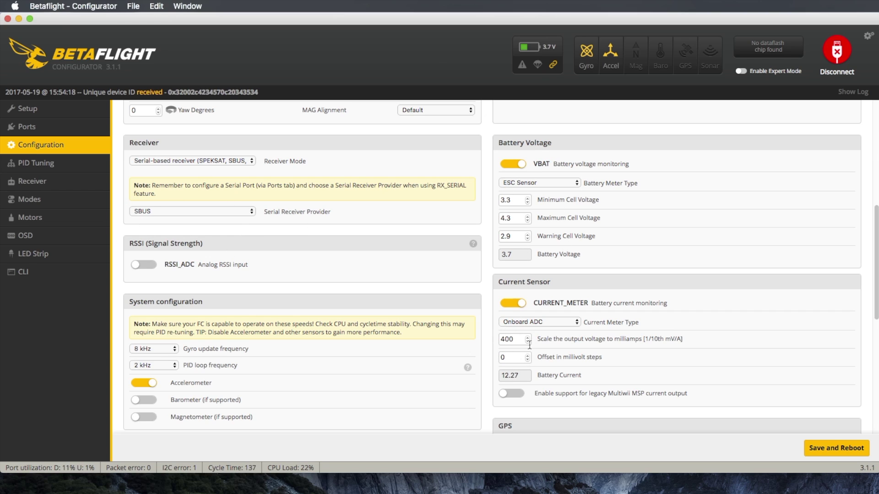
pyautogui.scroll(-10, 440, 346)
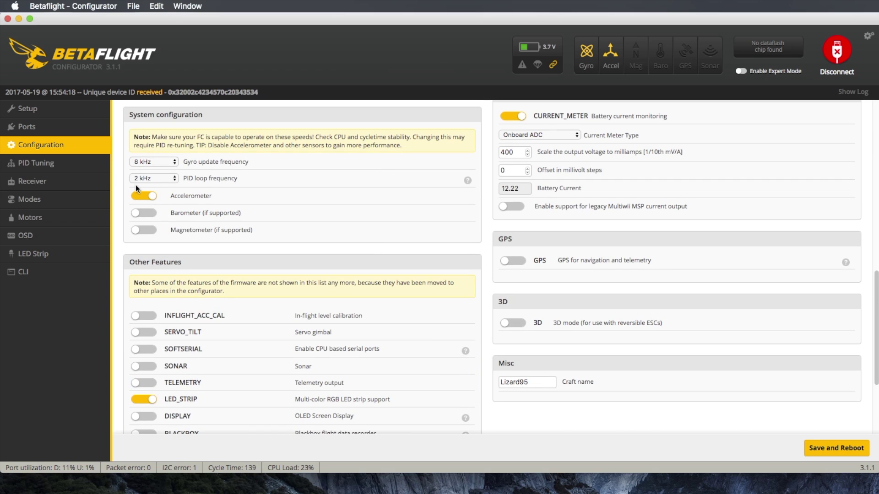
pyautogui.scroll(-7, 464, 317)
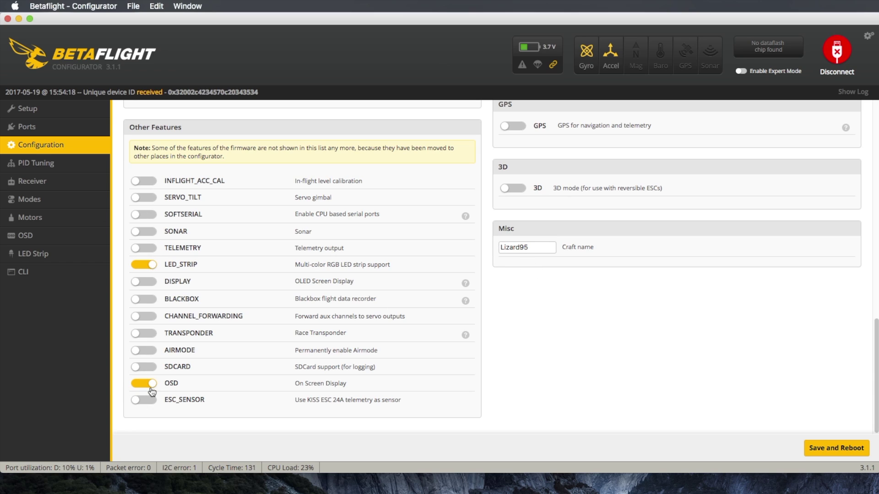
# Step: Examine the PID tuning values of Profile 1 and its filter settings
pyautogui.click(73, 163)
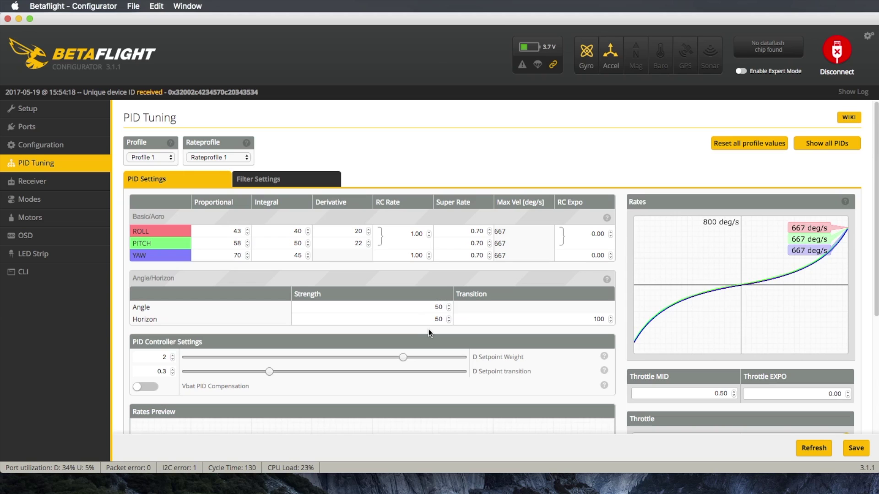
pyautogui.click(258, 179)
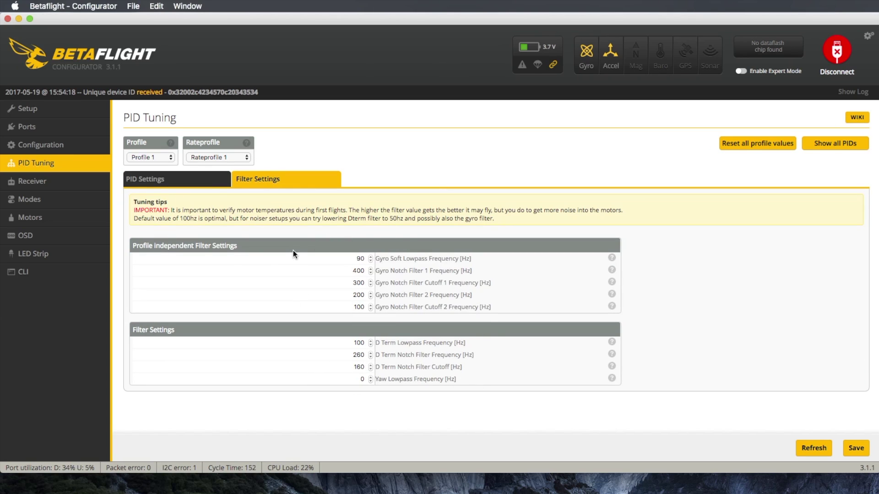
pyautogui.click(198, 181)
# Step: Examine the receiver channel settings and the switch ranges assigned to the flight modes, including the beeper
pyautogui.click(77, 183)
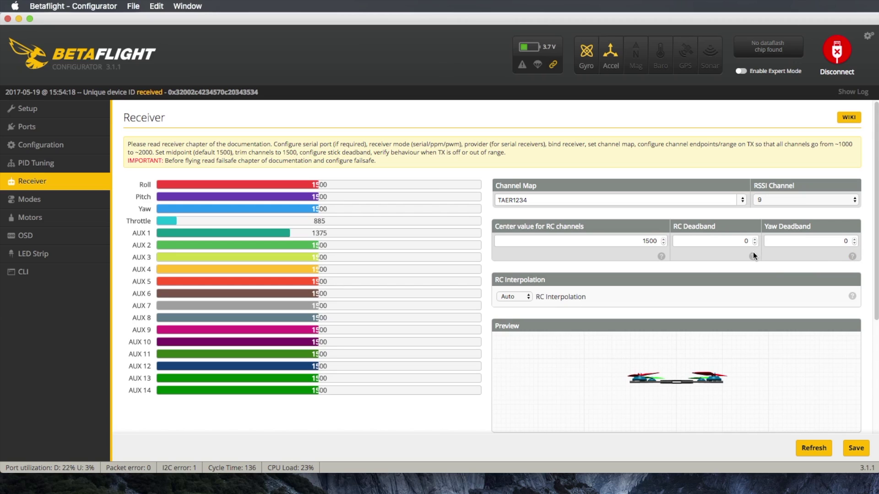
pyautogui.click(57, 195)
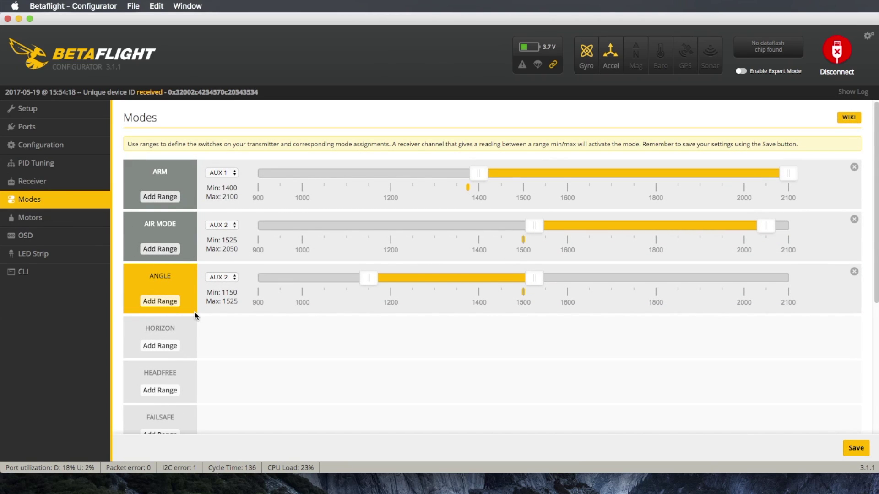
pyautogui.scroll(-4, 194, 312)
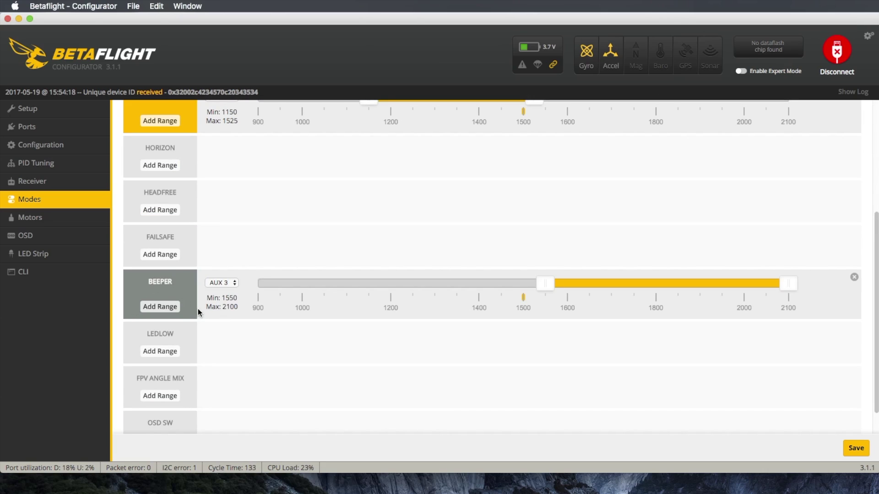
pyautogui.scroll(-1, 198, 308)
# Step: Review the OSD elements and inspect the function settings of LEDs 0 to 3 on the LED strip grid
pyautogui.click(73, 220)
pyautogui.click(64, 237)
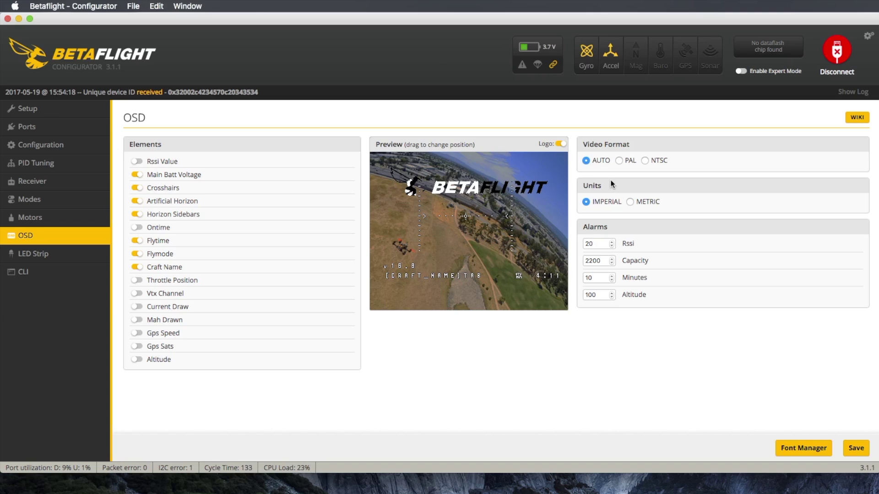
pyautogui.click(33, 254)
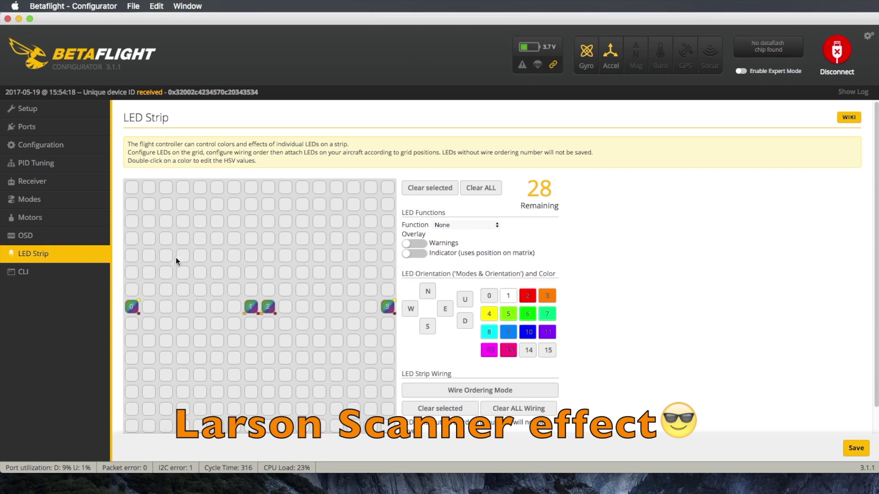
pyautogui.click(131, 307)
pyautogui.click(251, 307)
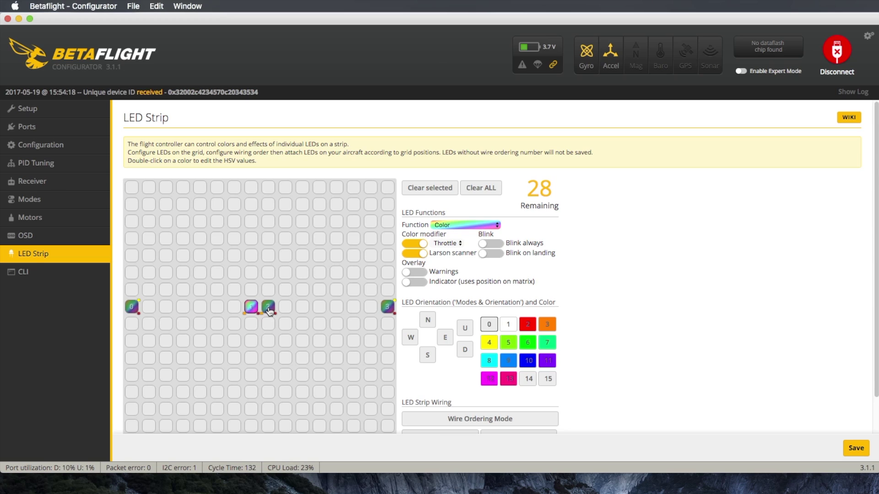
pyautogui.click(268, 307)
pyautogui.click(385, 307)
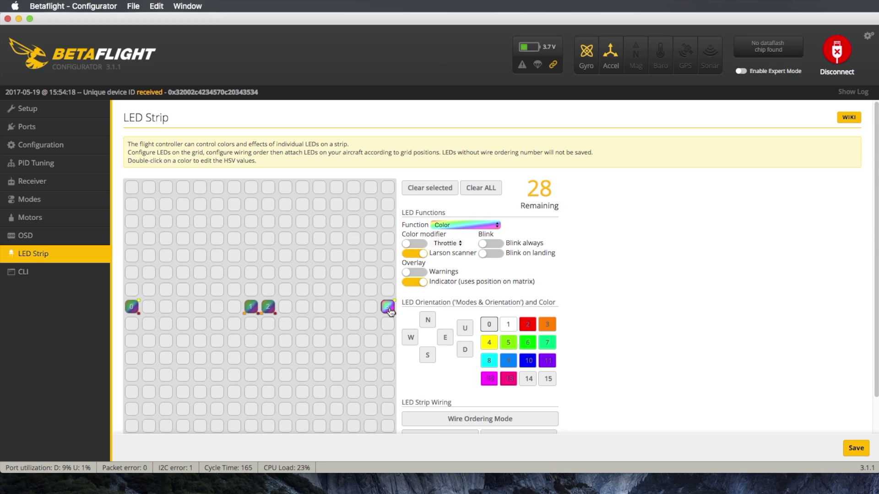
pyautogui.click(52, 110)
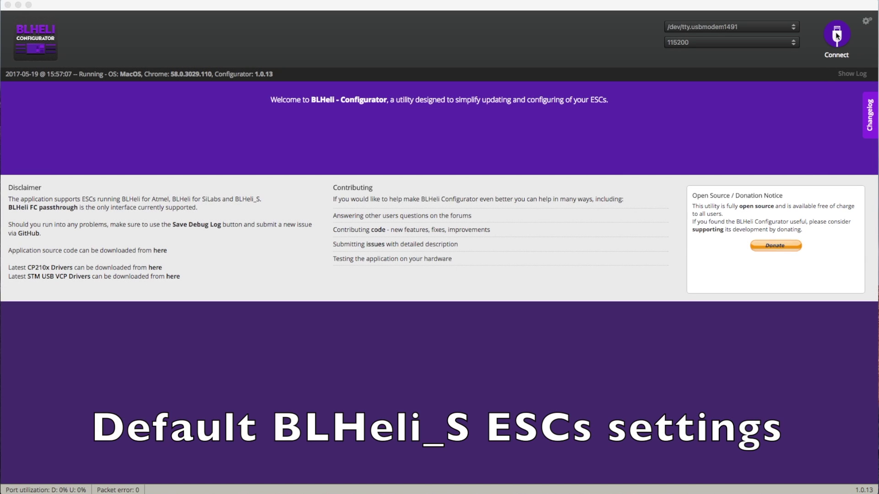
# Step: Switch to BLHeli Configurator, connect on /dev/tty.usbmodem1491 at 115200 and read the setup of the ESCs
pyautogui.click(837, 37)
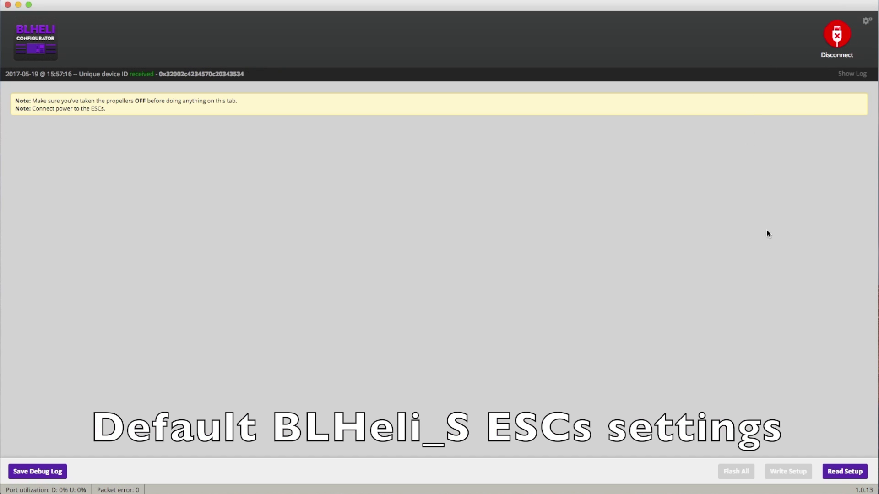
pyautogui.click(840, 471)
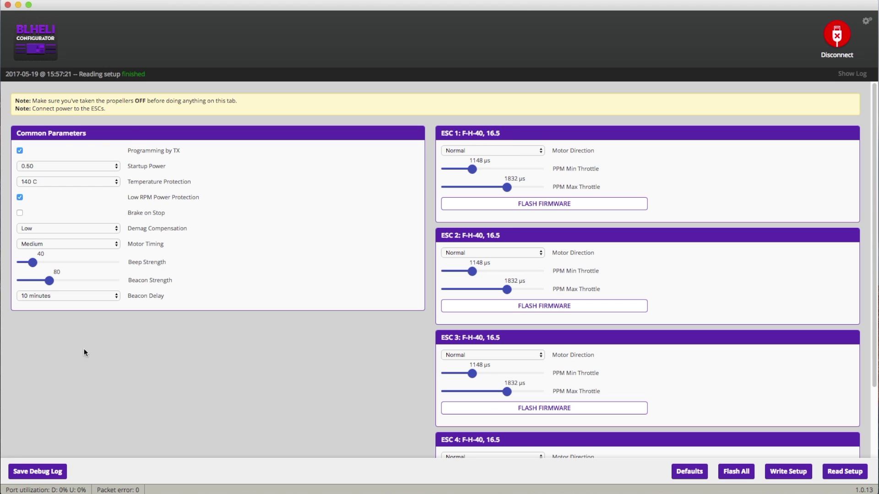
# Step: Check which firmware versions are offered for flashing all the F-H-40 ESCs, and cancel without flashing
pyautogui.click(741, 472)
pyautogui.click(296, 179)
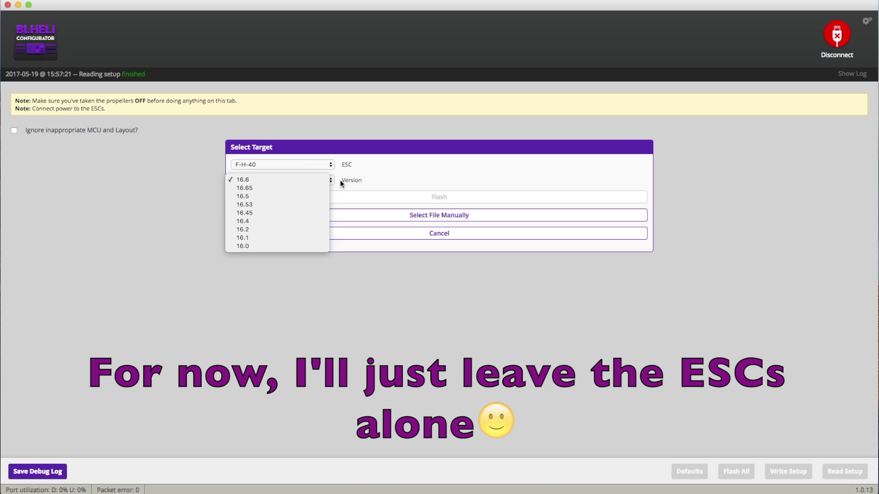
pyautogui.click(427, 177)
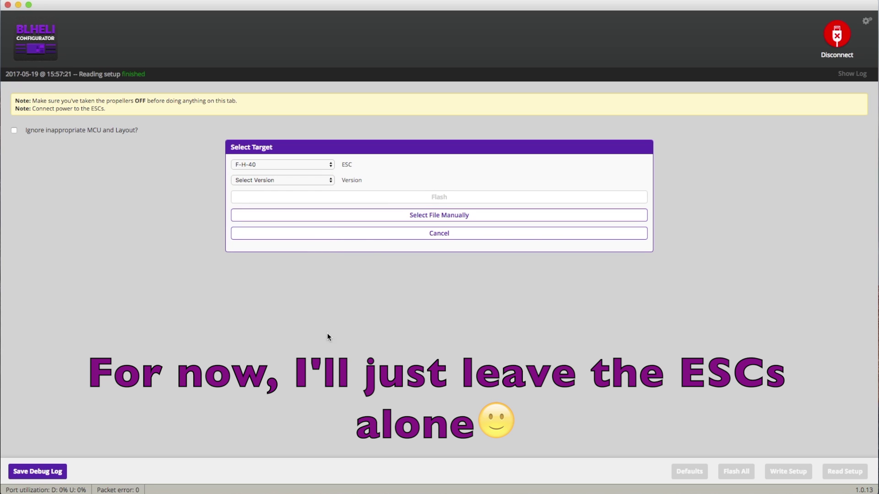
pyautogui.click(393, 234)
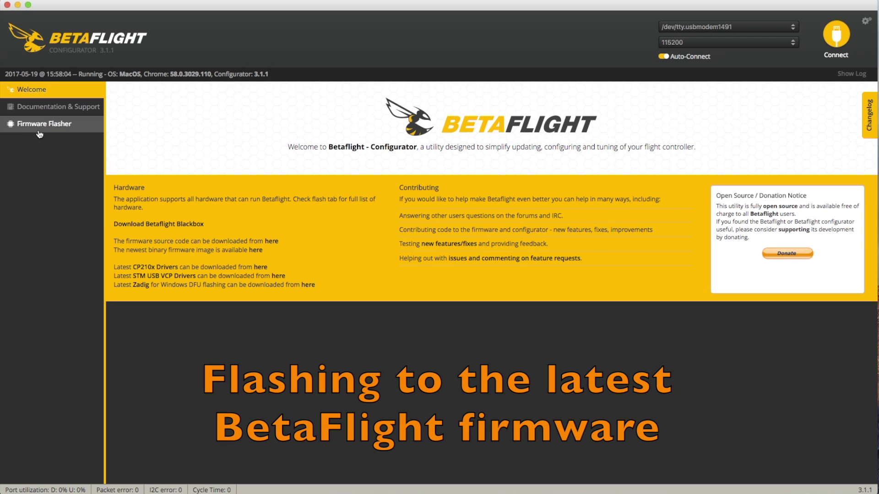
# Step: Switch to Betaflight Configurator and choose the OMNIBUS board with stable firmware version 3.1.7 in the firmware flasher
pyautogui.click(39, 133)
pyautogui.click(195, 108)
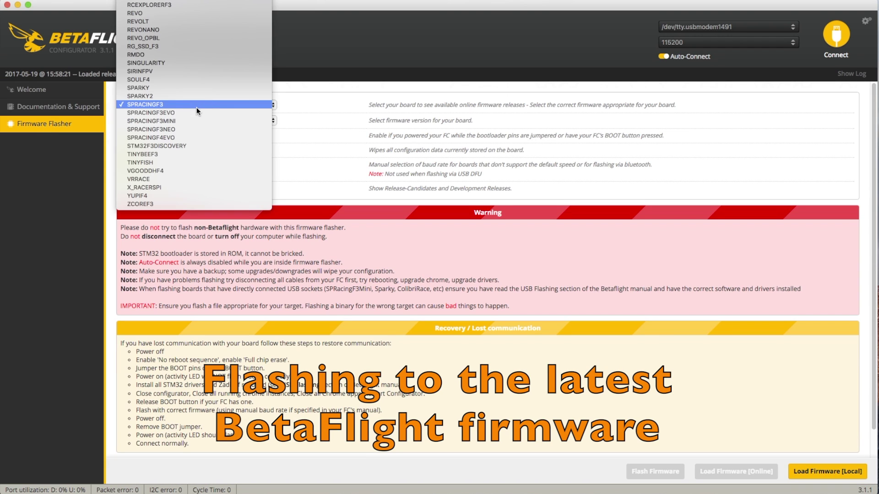
pyautogui.scroll(5, 205, 103)
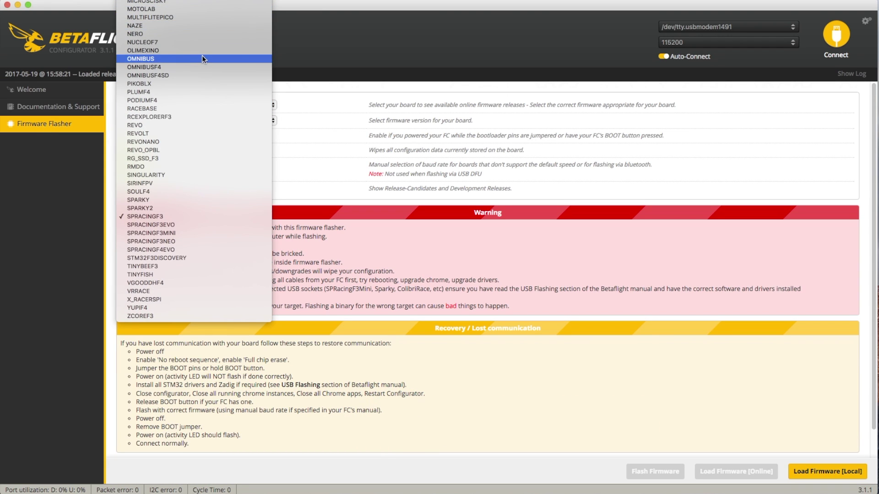
pyautogui.click(200, 59)
pyautogui.click(198, 119)
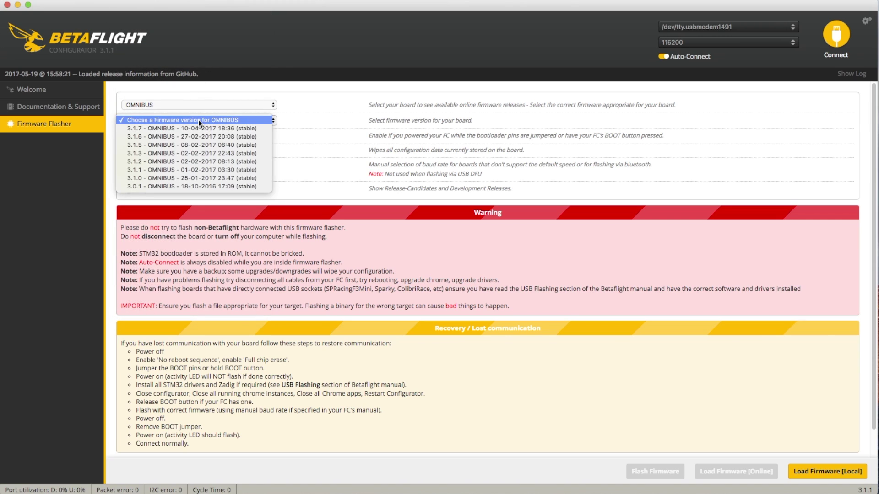
pyautogui.click(260, 128)
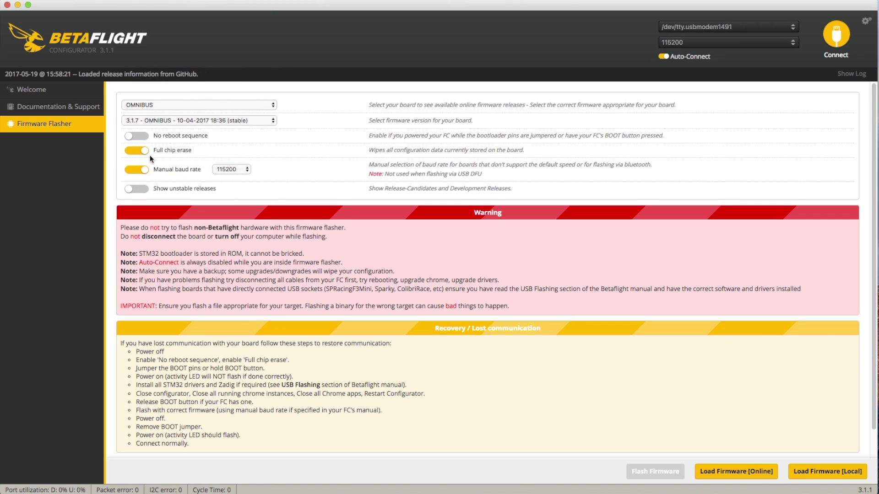
# Step: Disable the manual baud rate, load the selected firmware from the online source and flash it to the board
pyautogui.click(136, 169)
pyautogui.click(712, 470)
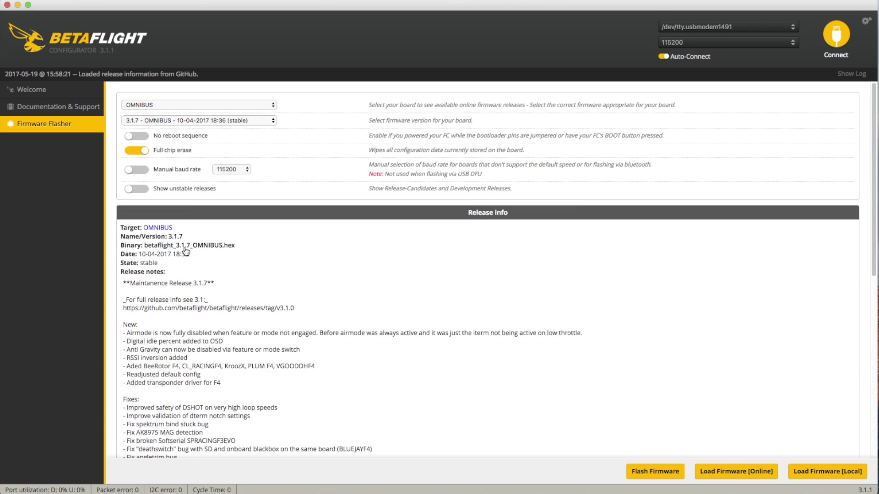
pyautogui.scroll(-10, 545, 319)
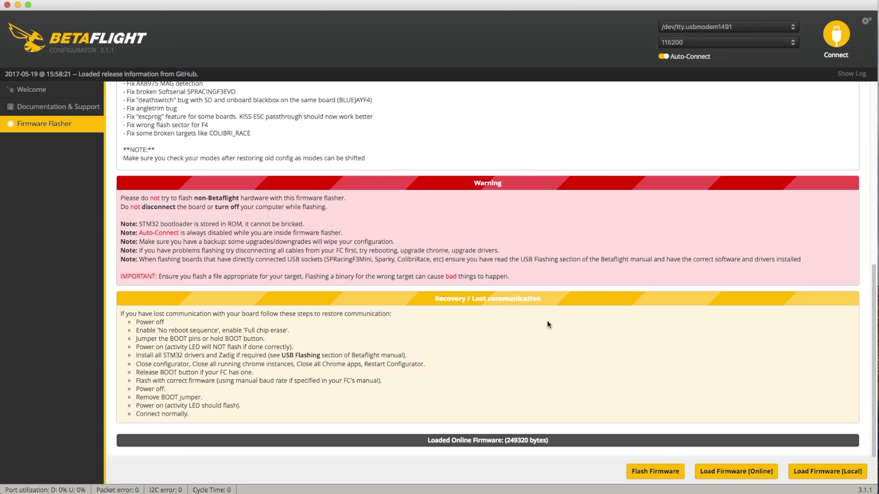
pyautogui.click(656, 471)
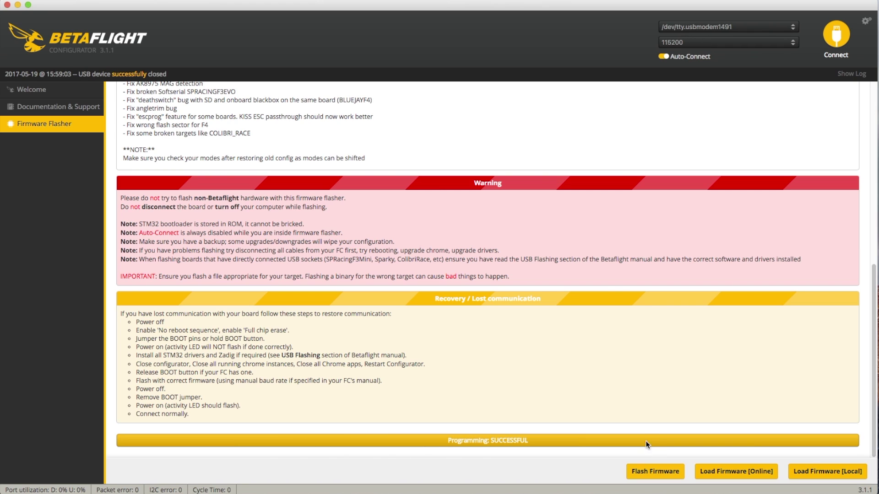
# Step: Connect to the flashed board, check its firmware with the CLI command version, and leave the CLI with exit
pyautogui.click(836, 46)
pyautogui.click(24, 241)
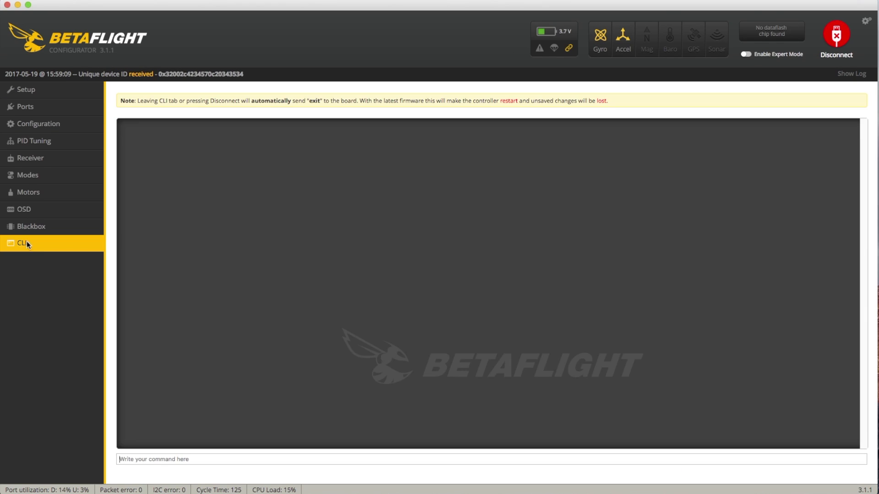
pyautogui.write('version')
pyautogui.press('Return')
pyautogui.moveTo(127, 154); pyautogui.dragTo(224, 158)
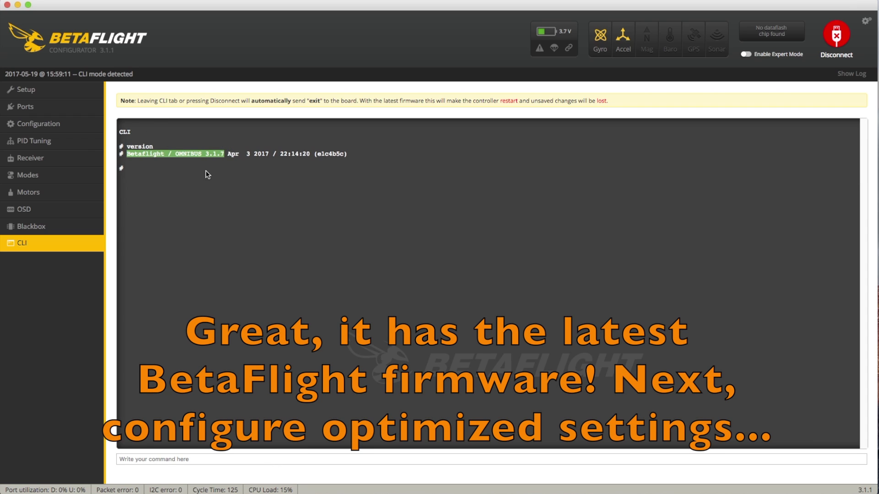
pyautogui.click(171, 459)
pyautogui.write('exit')
pyautogui.press('Return')
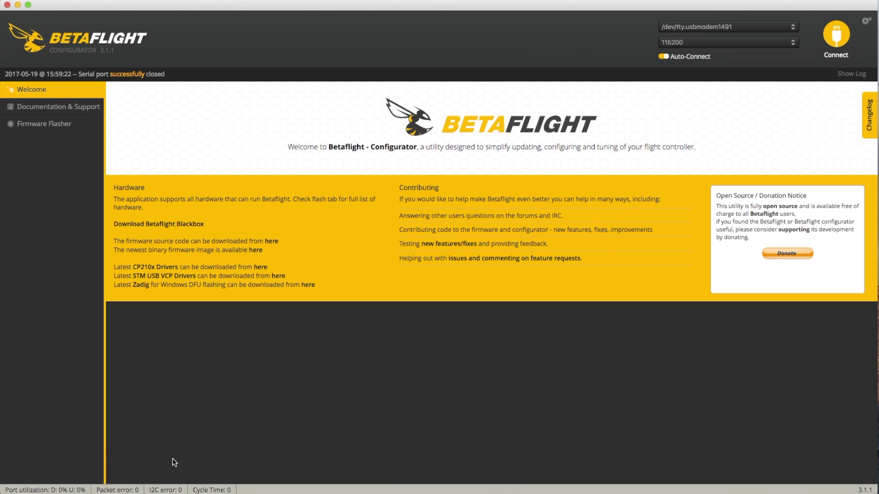
# Step: Reconnect to the board, enable Serial RX on UART3 and MSP on UART1, save with a reboot and recheck the ports
pyautogui.click(836, 36)
pyautogui.click(38, 108)
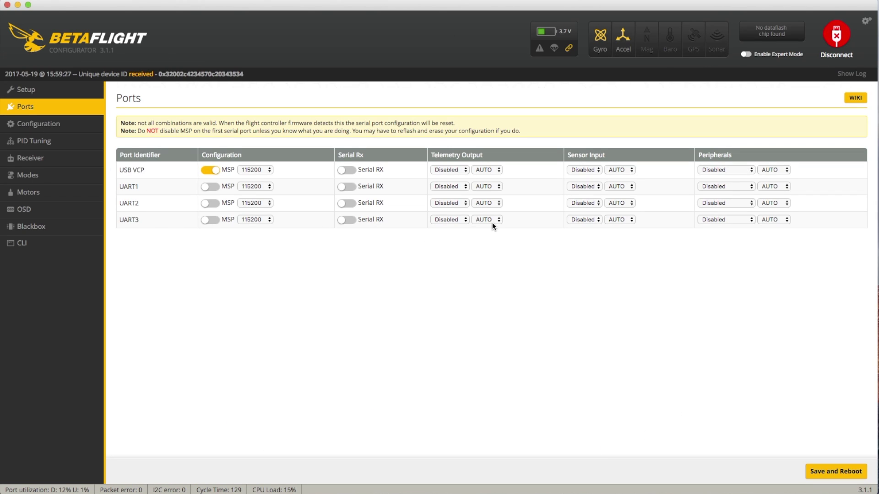
pyautogui.click(348, 220)
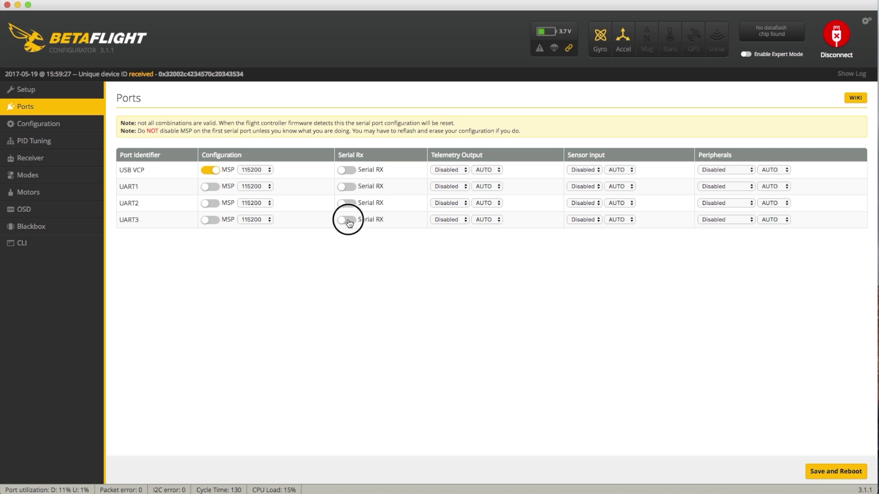
pyautogui.click(211, 186)
pyautogui.click(829, 473)
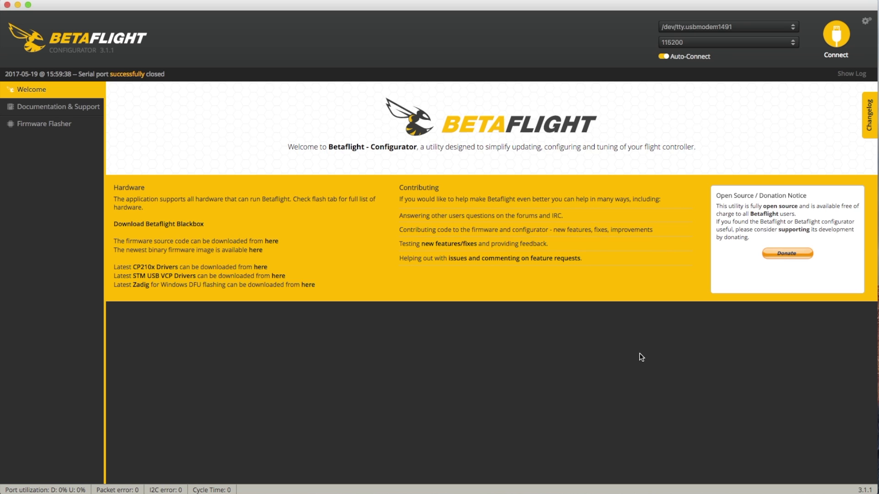
pyautogui.click(28, 107)
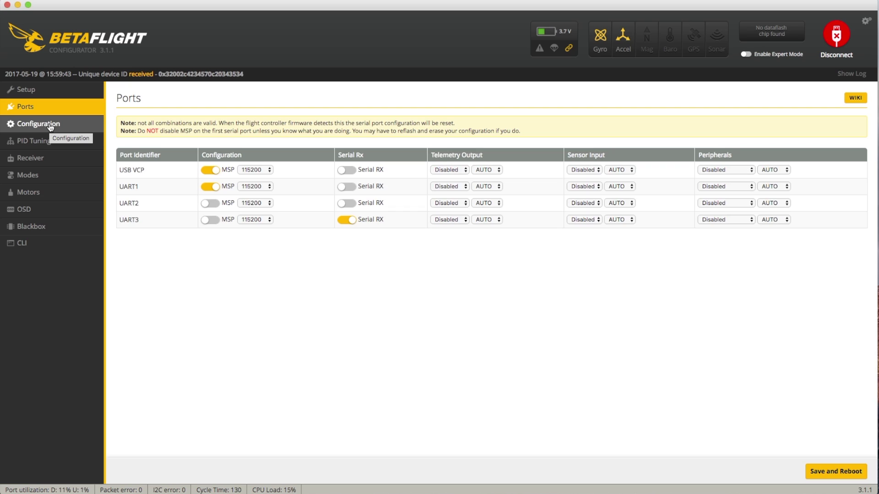
# Step: Open the flight controller configuration and set the ESC/motor protocol to DSHOT600
pyautogui.click(51, 126)
pyautogui.click(538, 174)
pyautogui.click(540, 222)
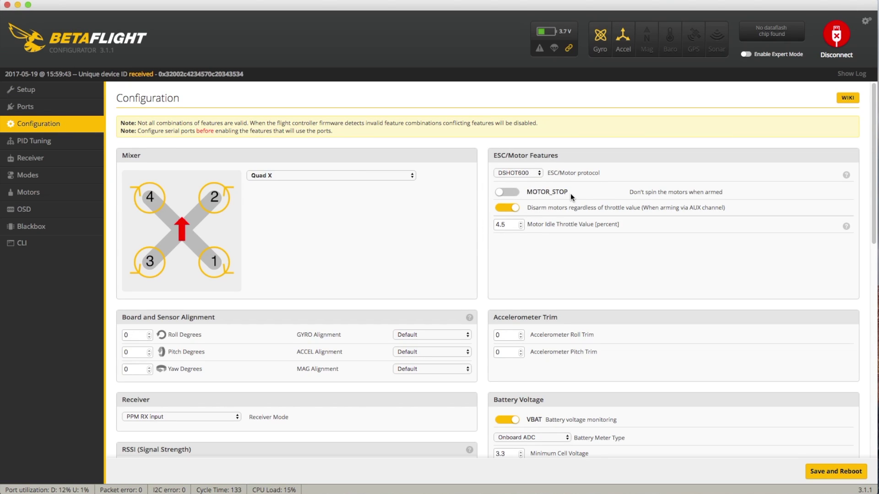
# Step: Set the receiver mode to a serial-based receiver with SBUS as the serial receiver provider
pyautogui.scroll(-1, 484, 251)
pyautogui.scroll(-10, 484, 251)
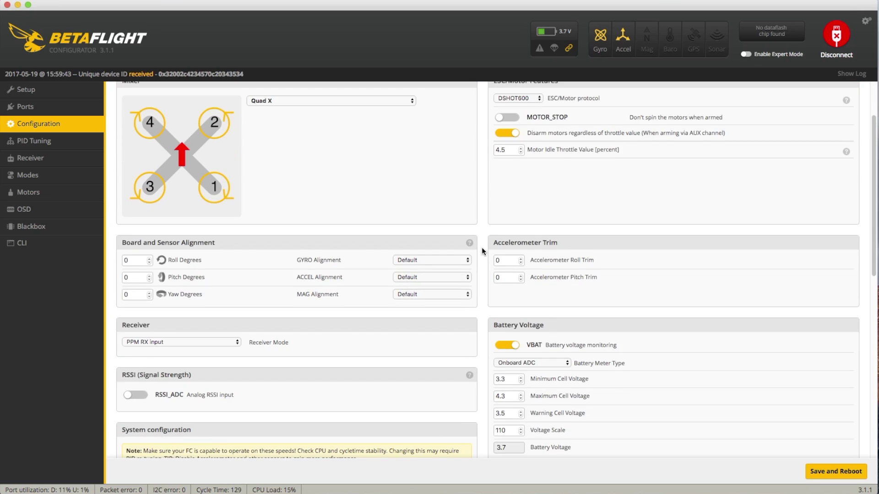
pyautogui.scroll(-3, 481, 251)
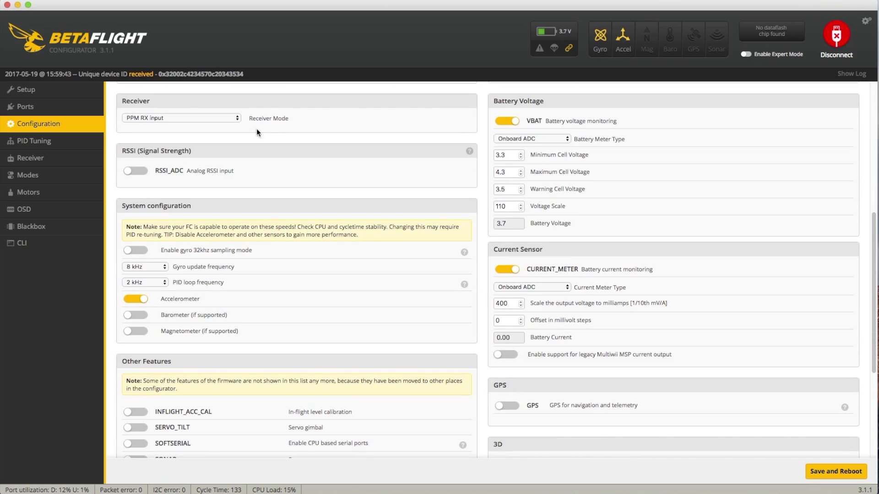
pyautogui.click(231, 118)
pyautogui.click(250, 125)
pyautogui.click(197, 158)
pyautogui.click(197, 172)
# Step: Change the battery meter type to ESC Sensor and set the PID loop frequency to 4 kHz
pyautogui.click(553, 142)
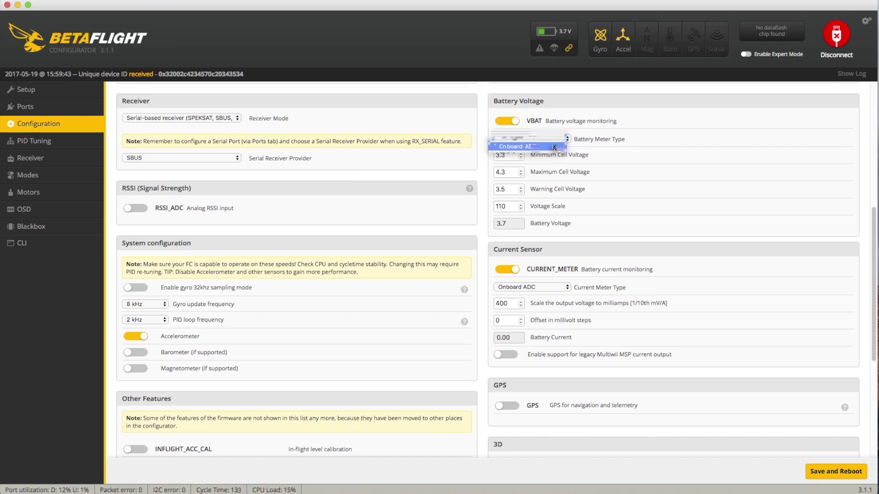
pyautogui.click(551, 145)
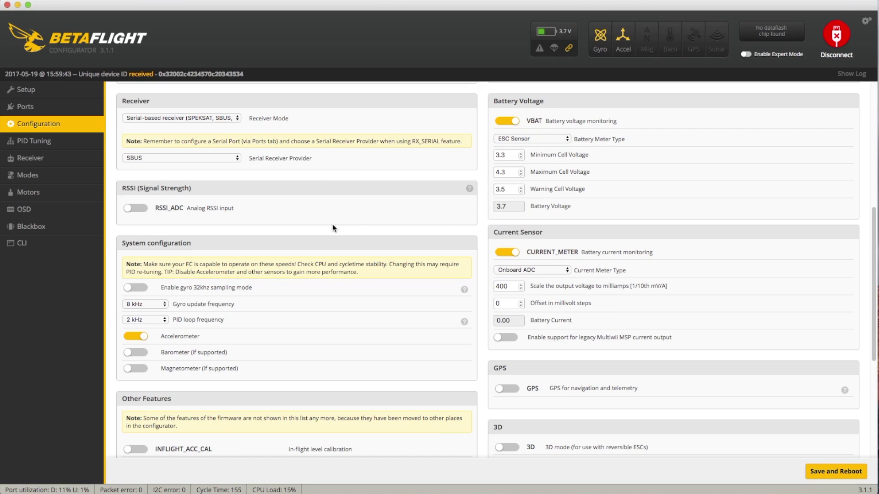
pyautogui.click(151, 320)
pyautogui.click(150, 300)
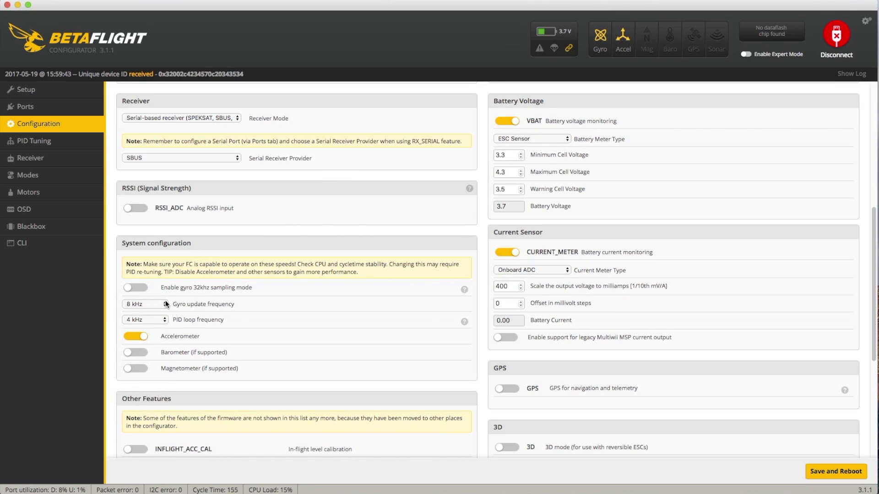
# Step: Disable BLACKBOX and SDCARD, enable LED_STRIP, name the craft Lizard95, and save the configuration with a reboot
pyautogui.scroll(-5, 481, 314)
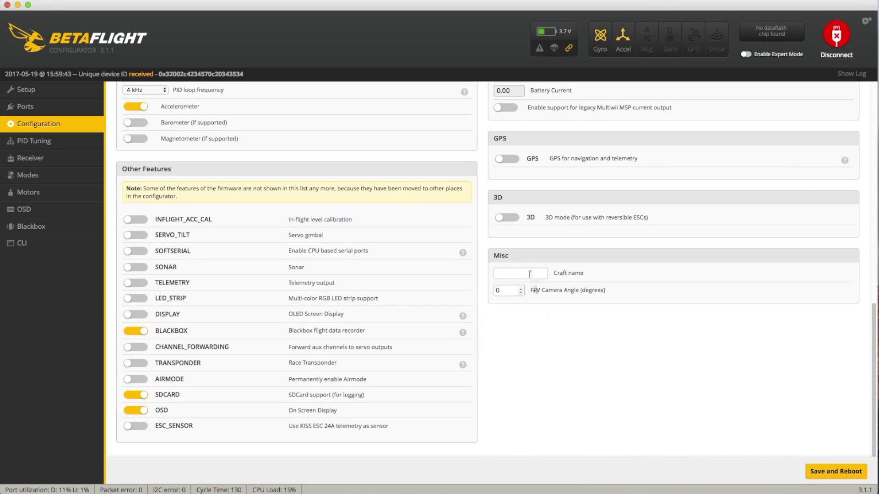
pyautogui.click(130, 333)
pyautogui.click(140, 300)
pyautogui.click(132, 397)
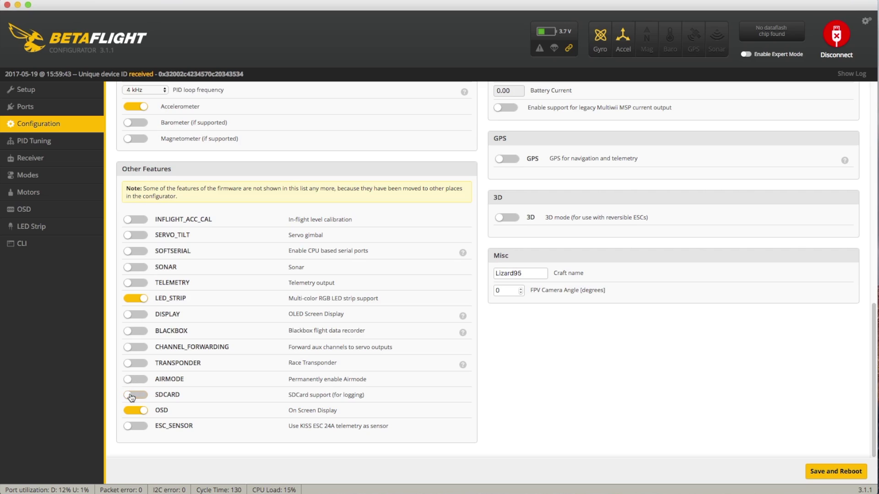
pyautogui.click(839, 476)
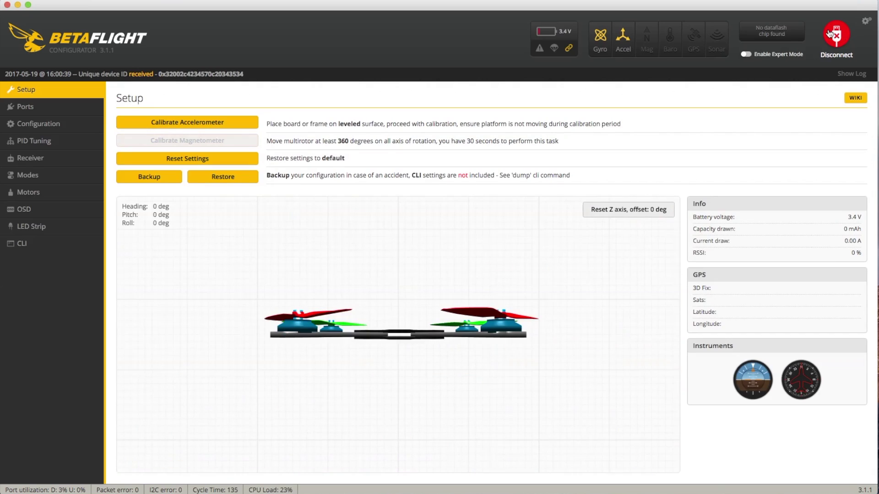
# Step: Recheck the saved configuration values and the CPU load after the reboot
pyautogui.click(39, 123)
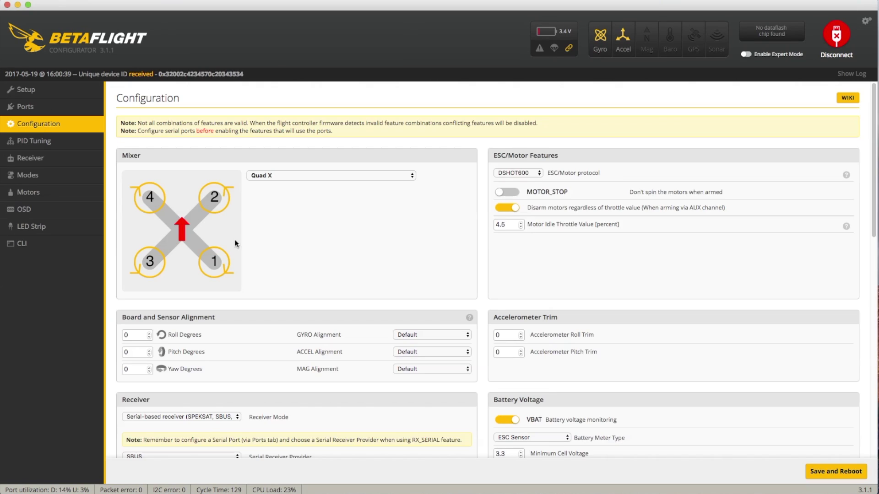
pyautogui.scroll(-6, 482, 273)
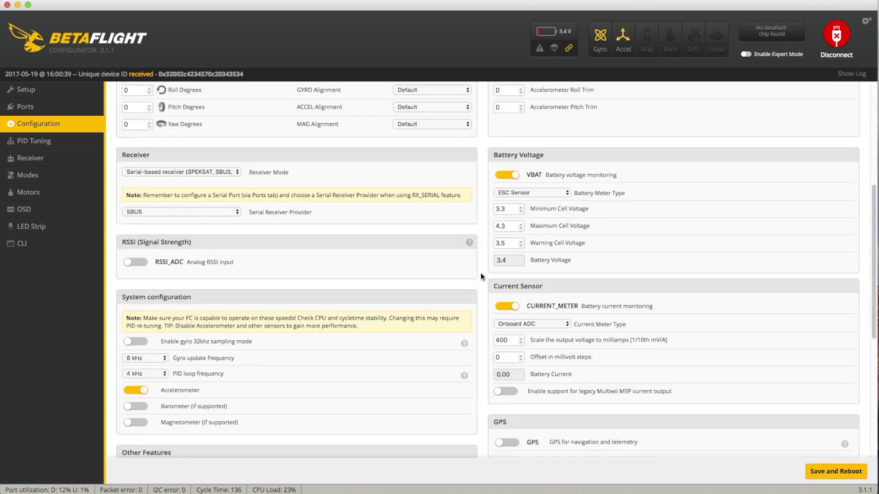
pyautogui.scroll(-4, 479, 273)
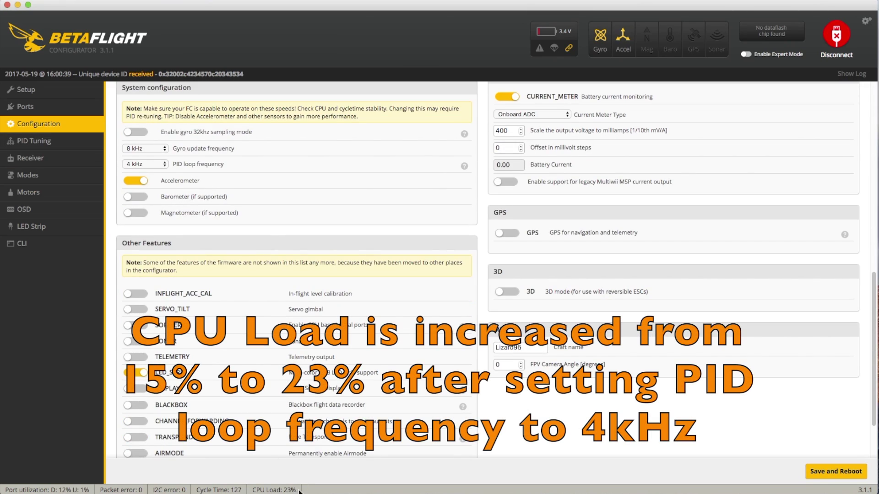
pyautogui.scroll(-2, 371, 394)
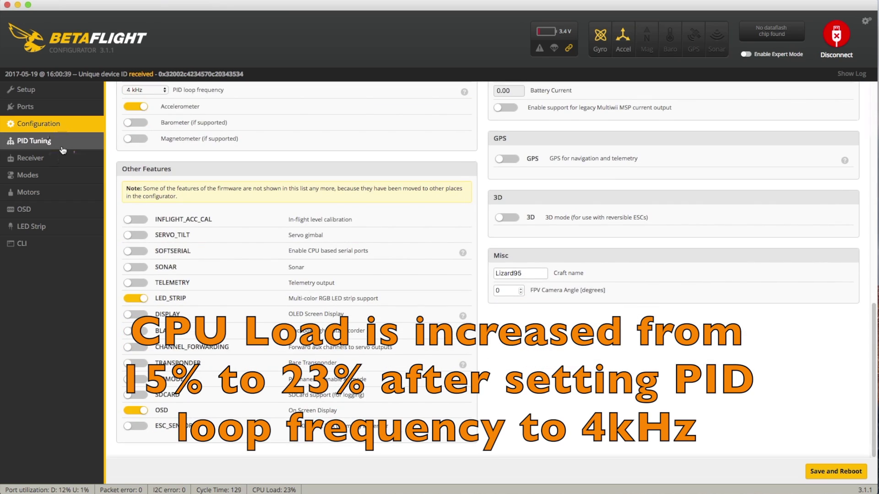
# Step: Set the Angle and Horizon strength to 30 in the PID settings, check the filter settings and save
pyautogui.click(58, 146)
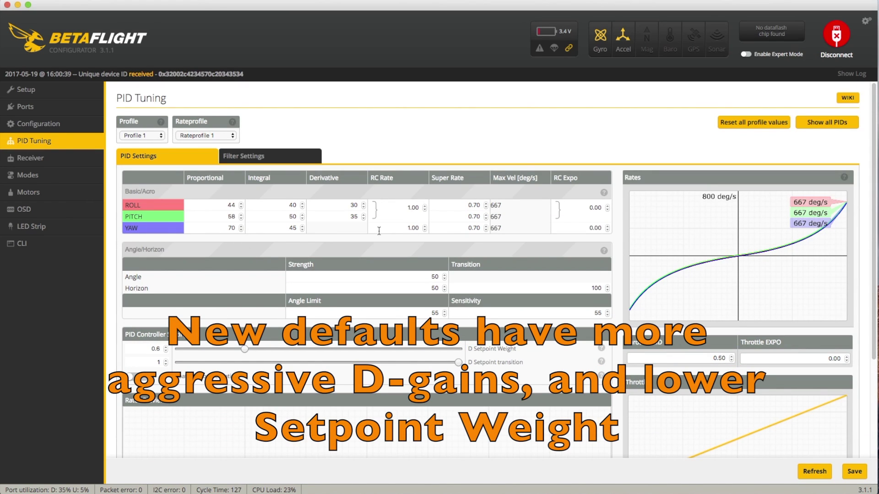
pyautogui.doubleClick(434, 277)
pyautogui.write('30')
pyautogui.press('Tab')
pyautogui.write('30')
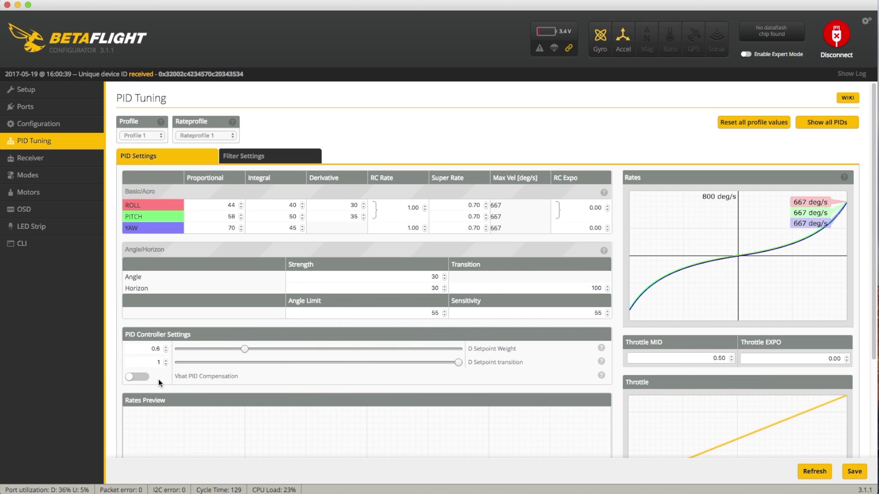
pyautogui.click(249, 157)
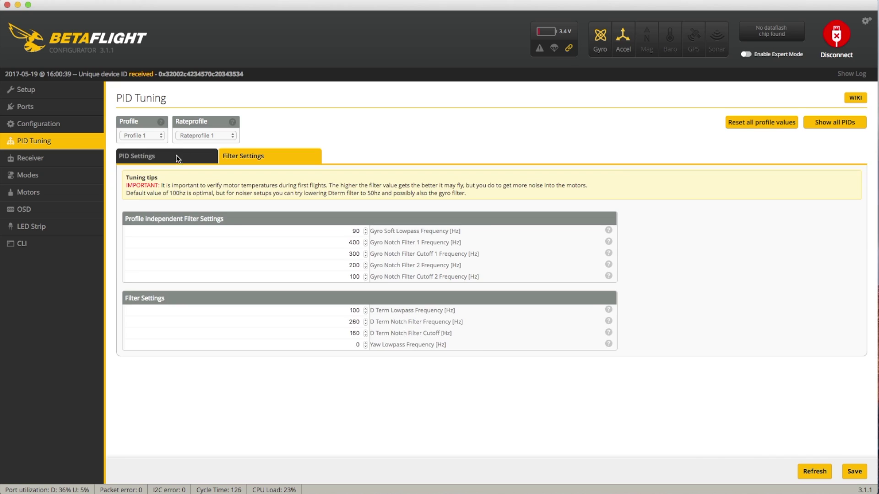
pyautogui.click(176, 157)
pyautogui.click(858, 473)
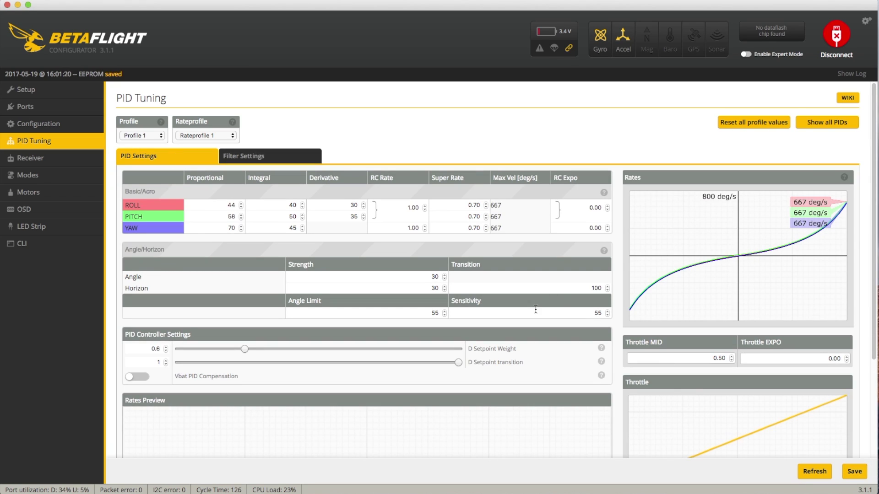
# Step: Set the roll and pitch RC rate to 1.05 and save the PID tuning
pyautogui.click(424, 206)
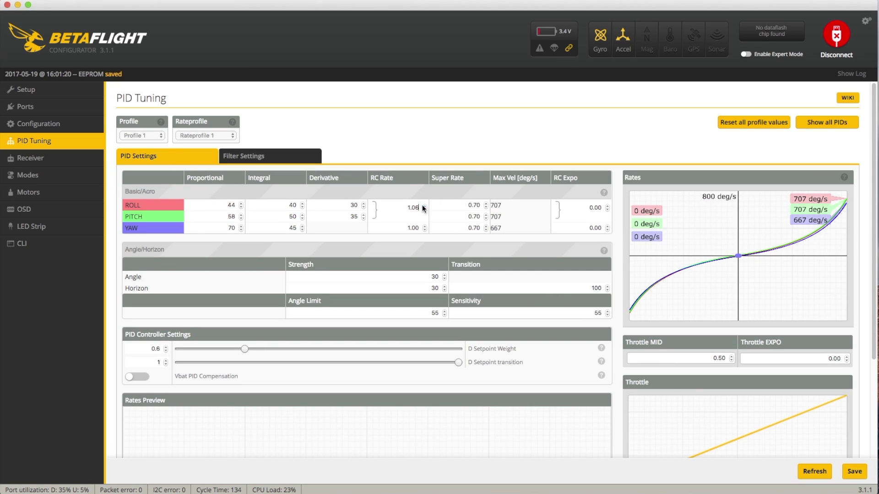
pyautogui.click(425, 210)
pyautogui.click(854, 472)
# Step: Set the yaw super rate to 0.43 and the yaw RC rate to 2.00, and save
pyautogui.click(473, 227)
pyautogui.write('0.43')
pyautogui.click(408, 227)
pyautogui.write('2')
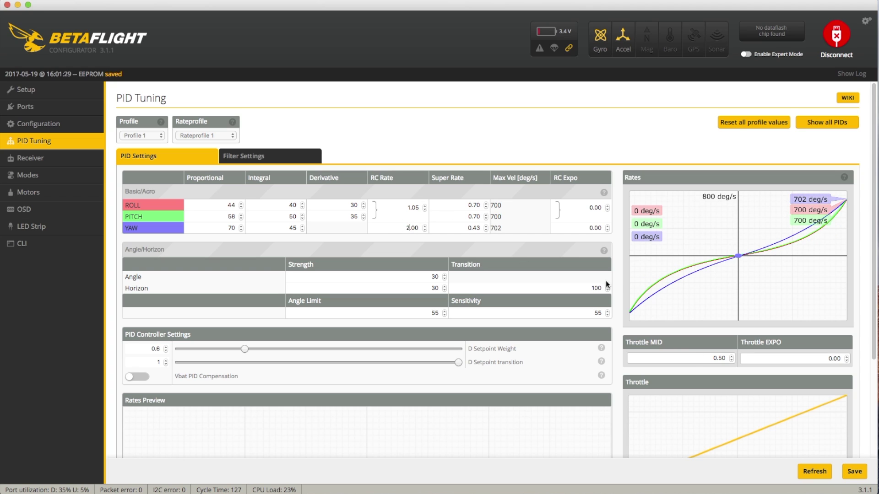
pyautogui.click(856, 476)
pyautogui.scroll(-5, 526, 284)
pyautogui.scroll(5, 544, 330)
# Step: Assign RSSI to channel 9, set both the RC deadband and yaw deadband to 4, and save the receiver settings
pyautogui.click(54, 158)
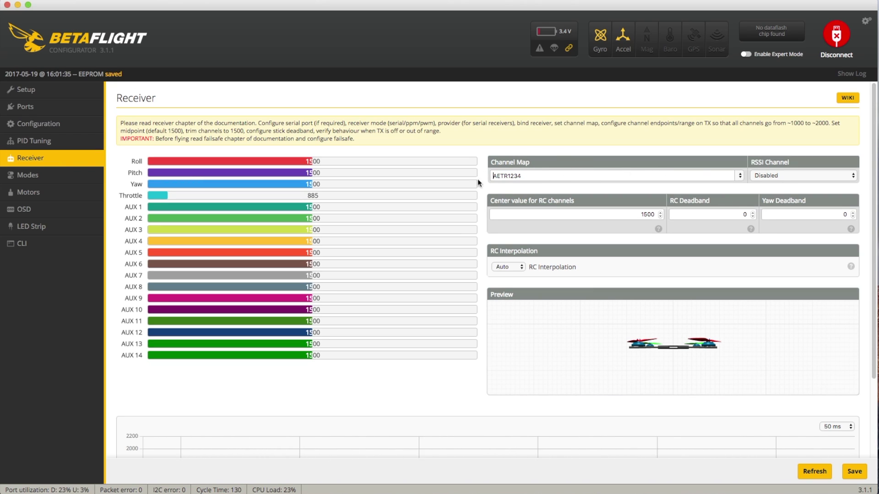
pyautogui.click(850, 175)
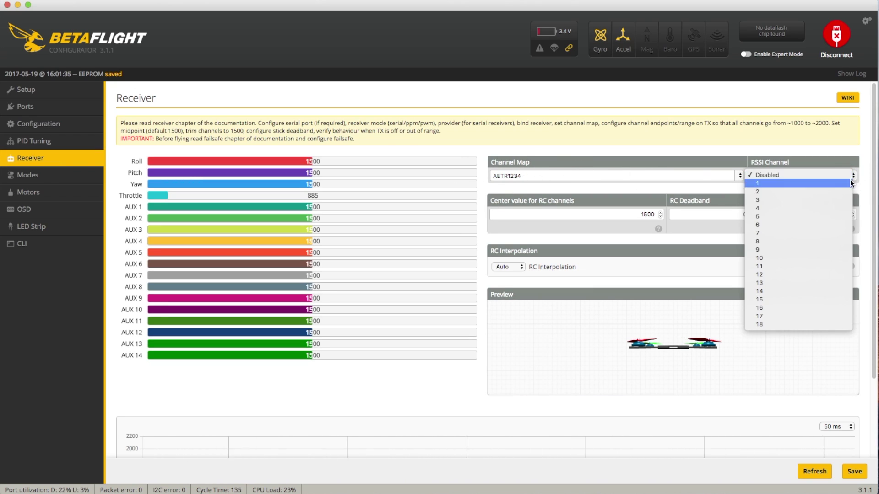
pyautogui.click(820, 248)
pyautogui.write('4')
pyautogui.doubleClick(845, 214)
pyautogui.write('4')
pyautogui.click(854, 472)
# Step: Add an ARM range of 1100 to 2100 and an AIR MODE range of 1700 to 2100, both on AUX 1
pyautogui.click(39, 175)
pyautogui.click(153, 173)
pyautogui.moveTo(485, 151); pyautogui.dragTo(400, 147)
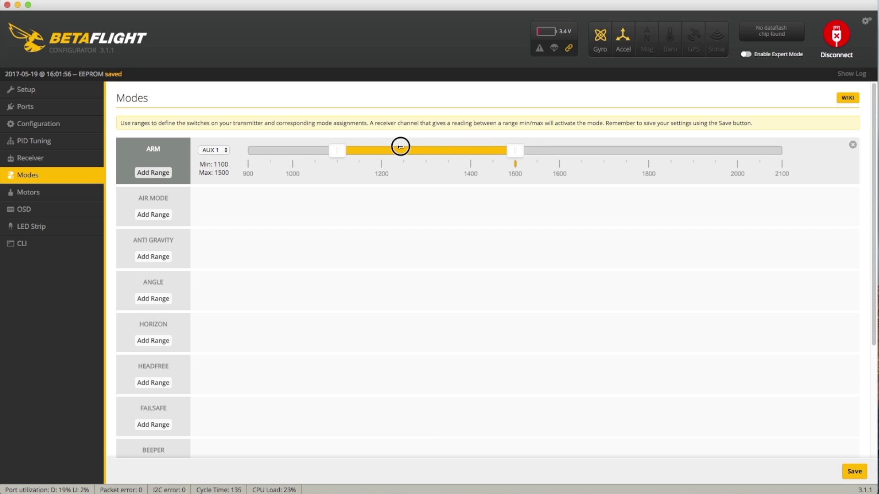
pyautogui.moveTo(512, 150); pyautogui.dragTo(782, 150)
pyautogui.click(154, 215)
pyautogui.moveTo(479, 202); pyautogui.dragTo(657, 201)
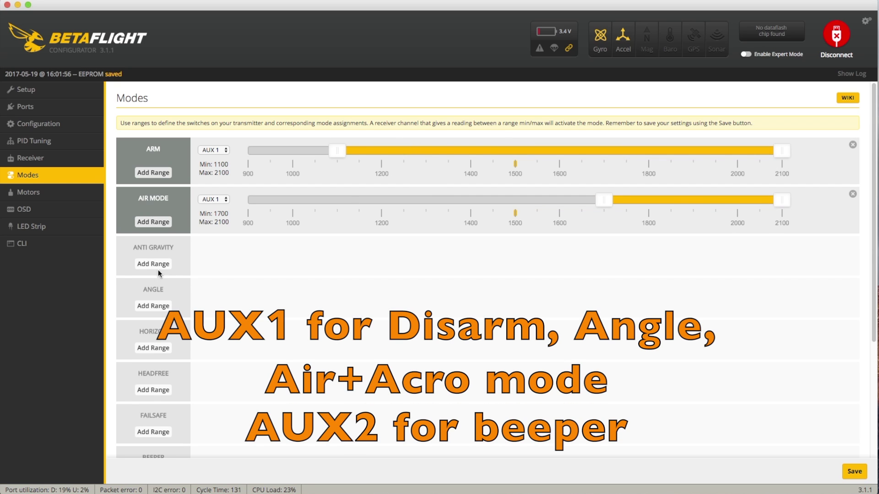
# Step: Add a BEEPER range of 900 to 1300 on AUX 2
pyautogui.scroll(-5, 165, 382)
pyautogui.click(153, 335)
pyautogui.click(214, 319)
pyautogui.click(213, 328)
pyautogui.moveTo(517, 320); pyautogui.dragTo(330, 320)
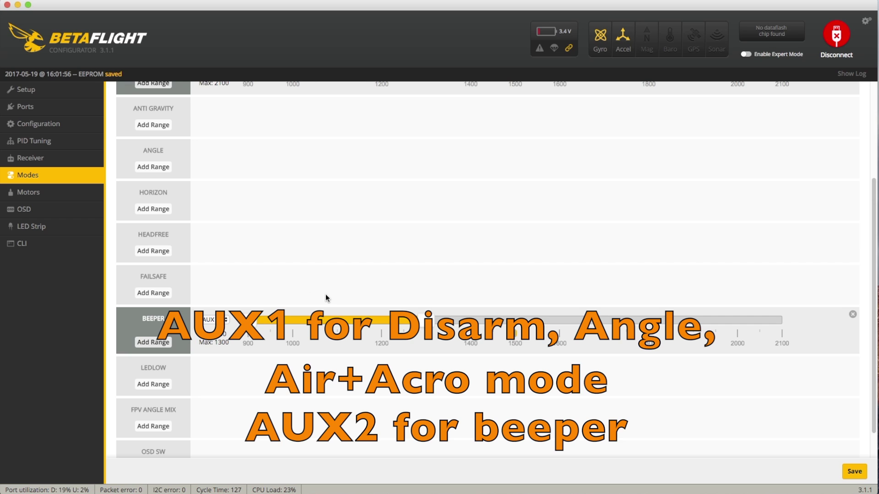
# Step: Add an ANGLE range of 1100 to 1700 on AUX 1 and save the modes
pyautogui.scroll(5, 325, 297)
pyautogui.click(150, 305)
pyautogui.moveTo(457, 290); pyautogui.dragTo(375, 286)
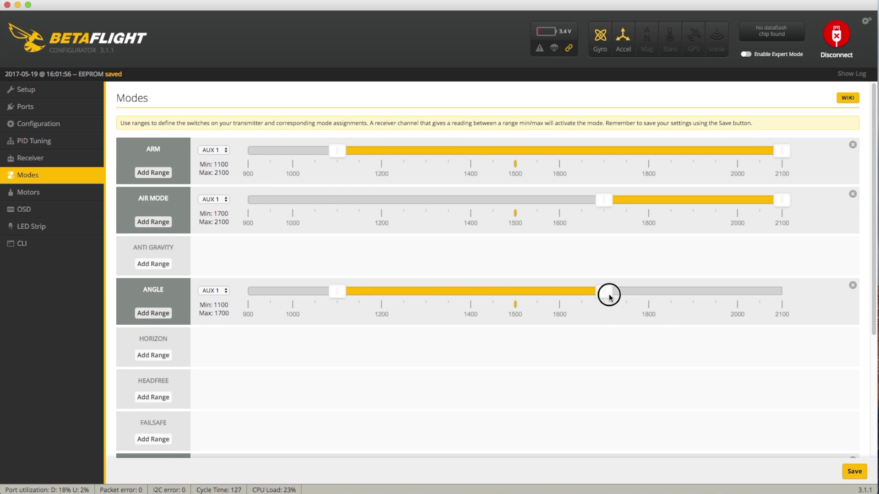
pyautogui.click(855, 471)
pyautogui.scroll(-4, 391, 248)
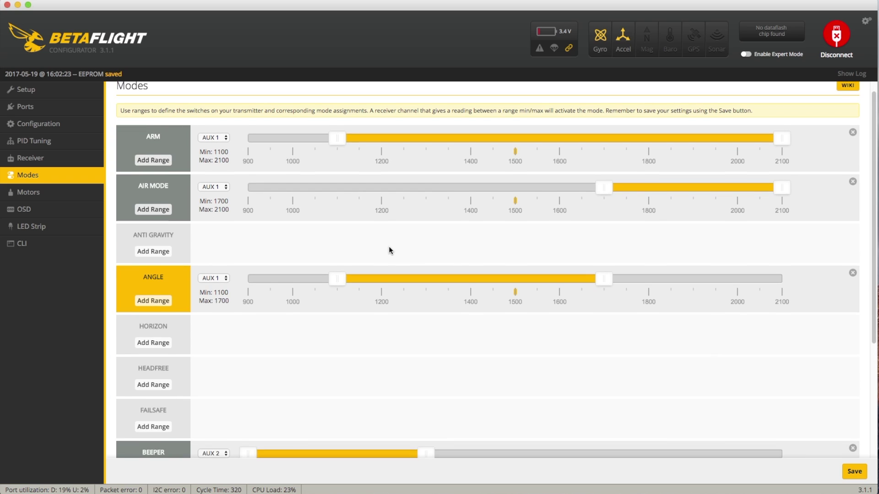
pyautogui.scroll(4, 387, 250)
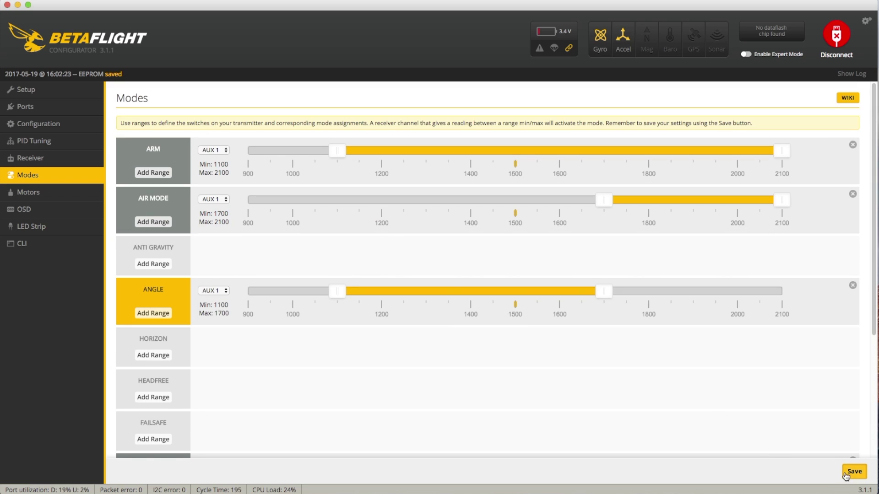
# Step: Set the OSD video format to NTSC and the units to metric, and save
pyautogui.click(38, 193)
pyautogui.click(68, 209)
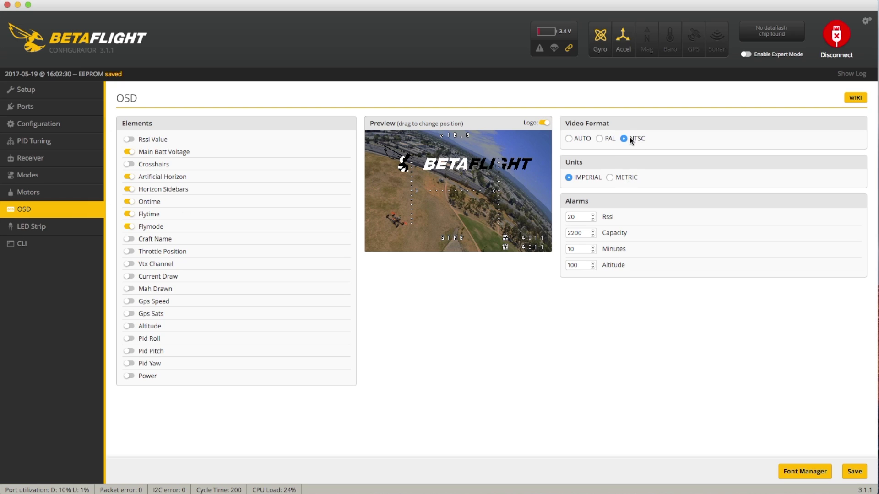
pyautogui.click(609, 177)
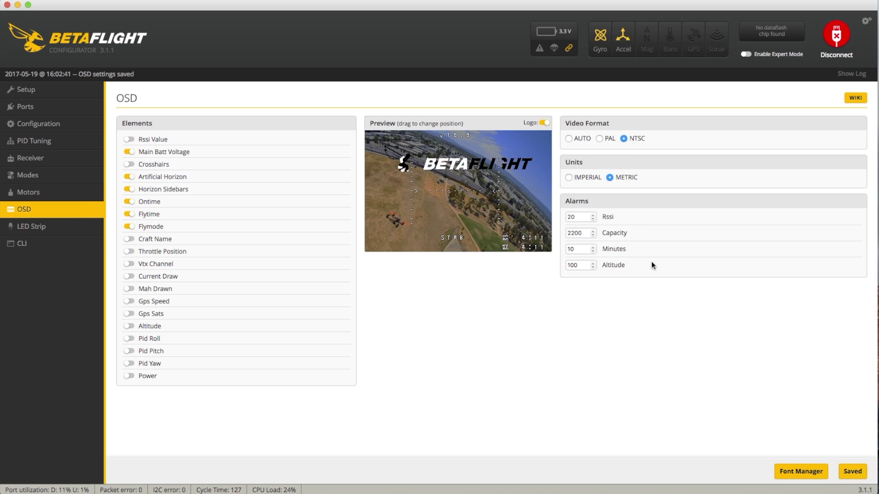
# Step: Set the OSD capacity alarm to 500 and the minutes alarm to 4, and save
pyautogui.doubleClick(578, 233)
pyautogui.write('500')
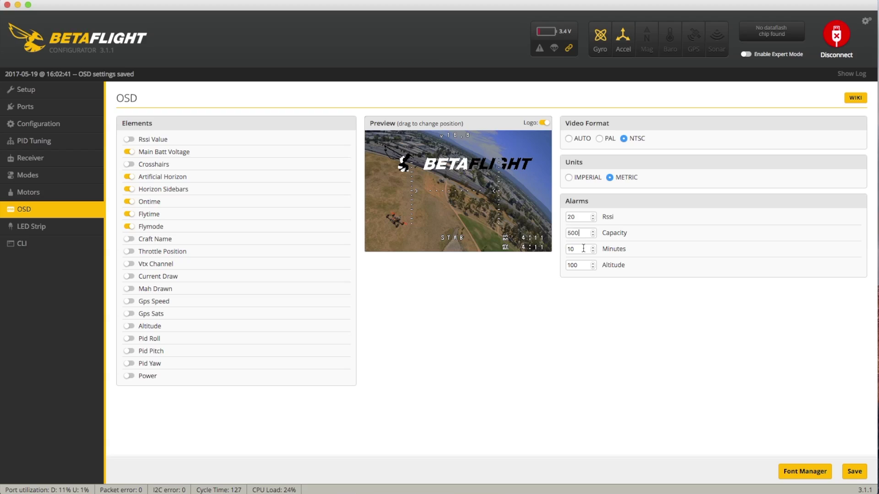
pyautogui.doubleClick(571, 249)
pyautogui.write('4')
pyautogui.click(855, 472)
# Step: Show RSSI, crosshairs and throttle position, hide artificial horizon, sidebars, ontime and flymode, and line up the OSD readouts along the preview's bottom edge
pyautogui.click(129, 139)
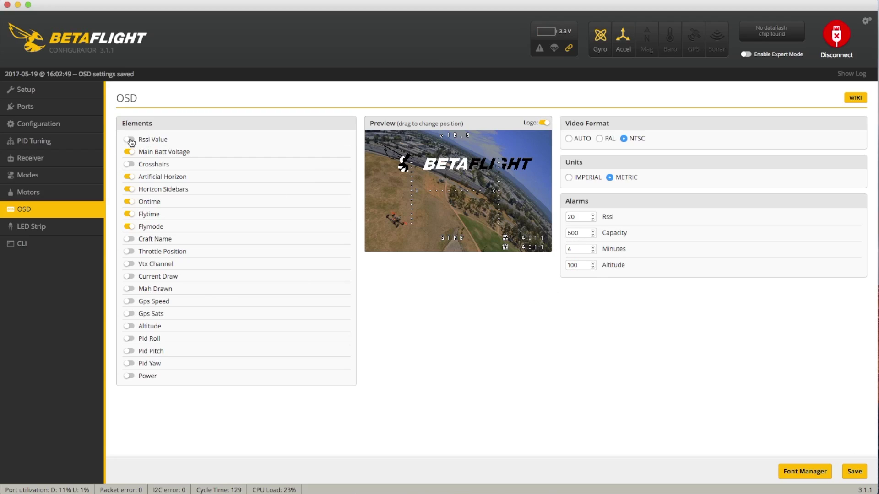
pyautogui.click(129, 165)
pyautogui.click(129, 177)
pyautogui.click(129, 189)
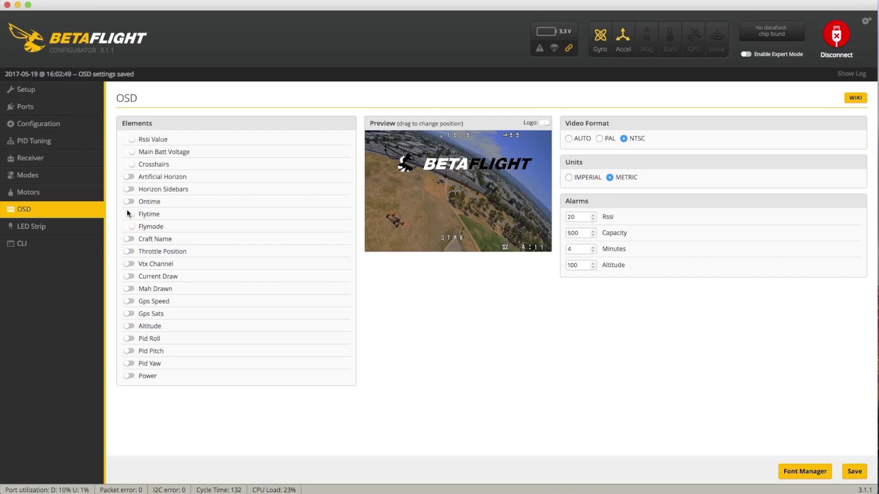
pyautogui.click(130, 252)
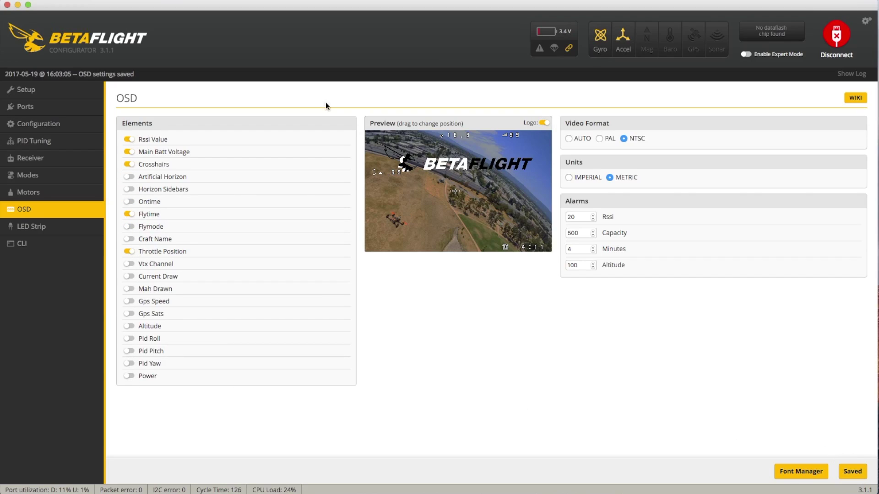
pyautogui.moveTo(435, 248); pyautogui.dragTo(394, 245)
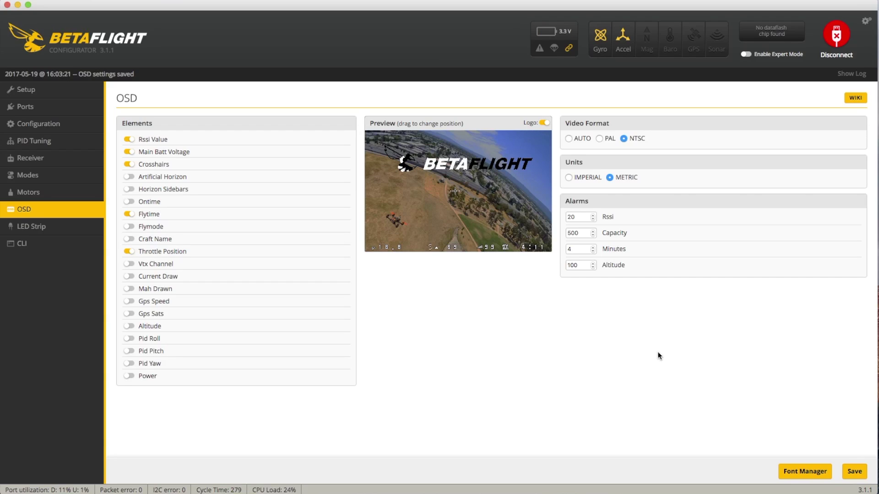
# Step: Upload the Digital font preset to the OSD and reopen the OSD settings
pyautogui.click(805, 472)
pyautogui.click(523, 205)
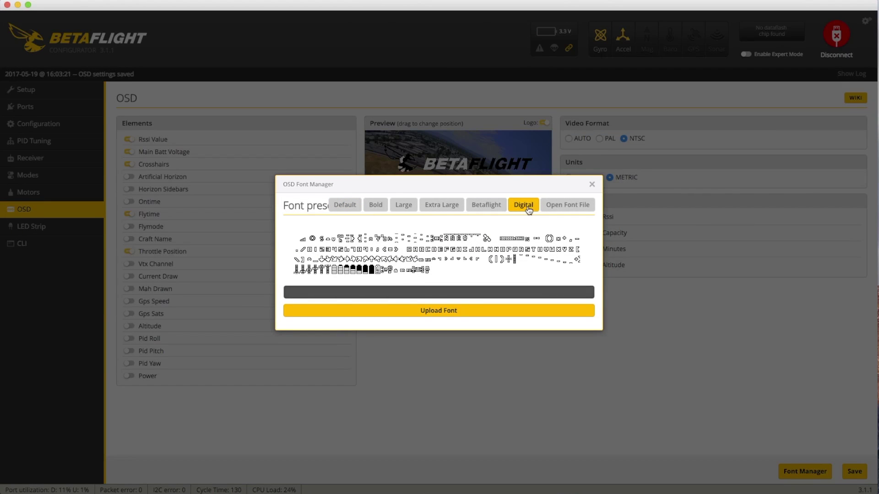
pyautogui.click(456, 310)
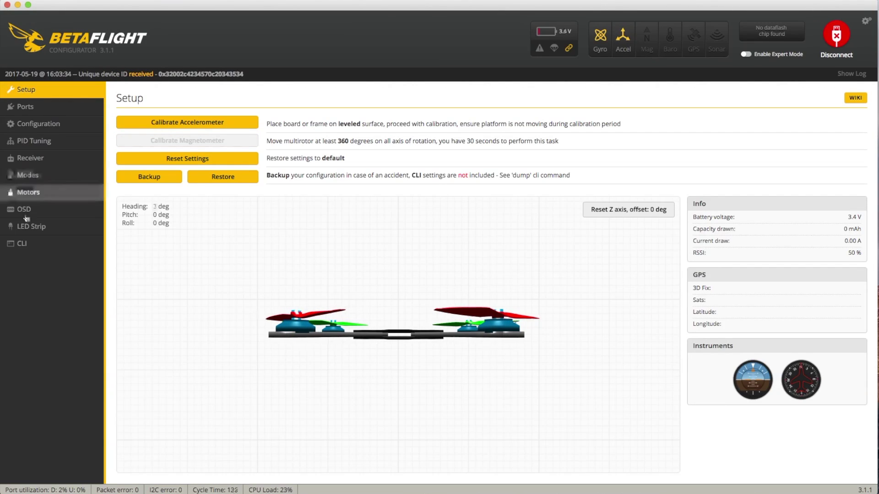
pyautogui.click(32, 210)
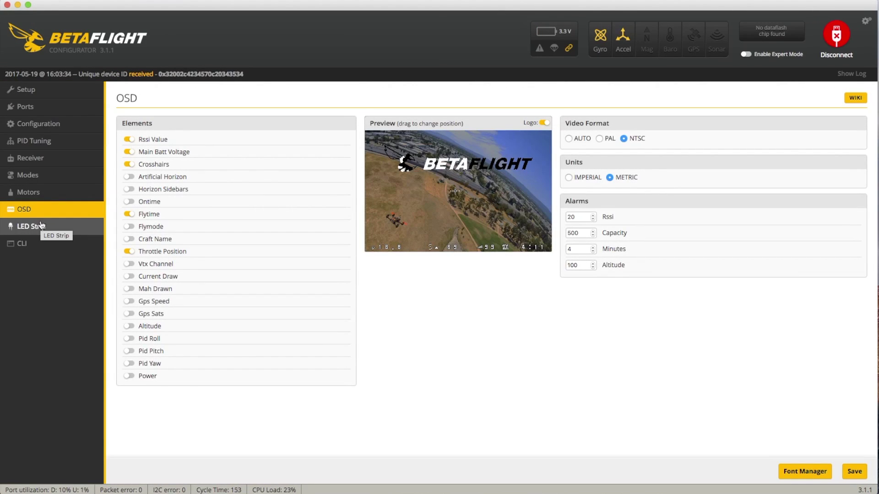
# Step: Assign LED strip wire numbers 0 to 3 in the grid's twelfth row, at columns 4, 8, 9 and 13
pyautogui.click(40, 226)
pyautogui.click(417, 357)
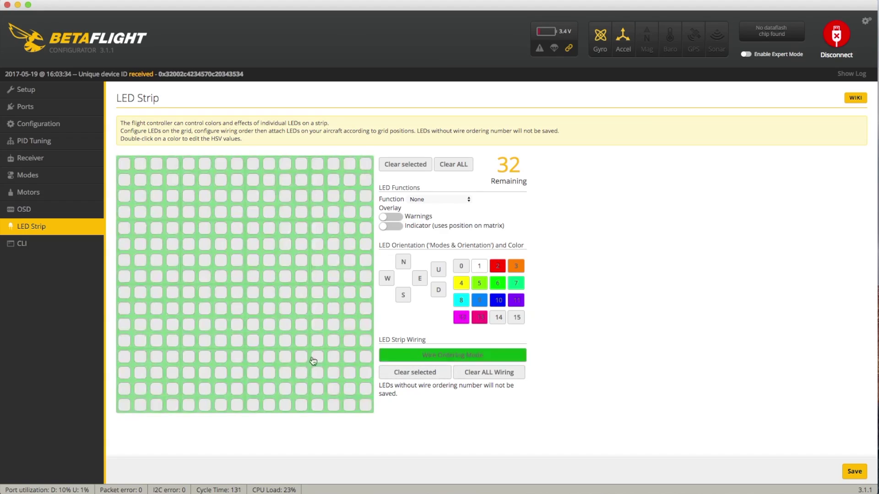
pyautogui.click(173, 341)
pyautogui.click(237, 341)
pyautogui.click(253, 341)
pyautogui.click(317, 341)
pyautogui.click(442, 358)
# Step: Set the function of all four wired LEDs to Color
pyautogui.moveTo(174, 342); pyautogui.dragTo(317, 342)
pyautogui.click(428, 200)
pyautogui.click(427, 207)
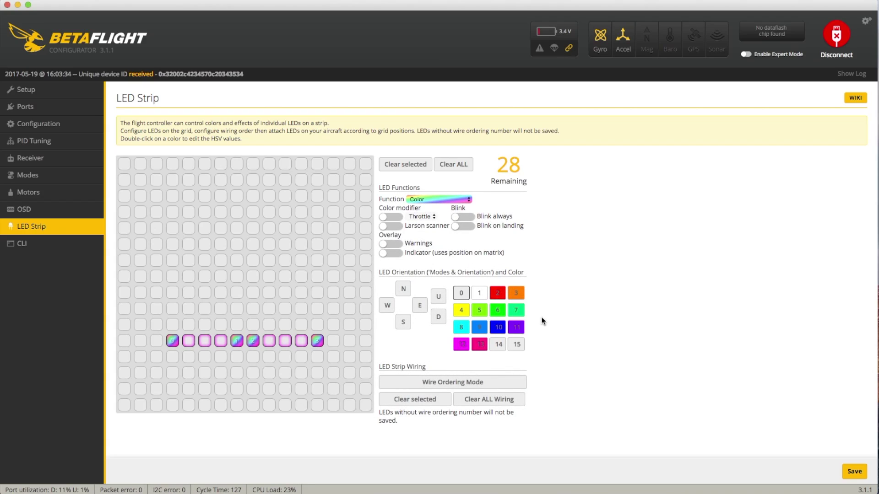
# Step: Enable the Larson scanner for LEDs 0 to 3
pyautogui.click(188, 357)
pyautogui.click(173, 341)
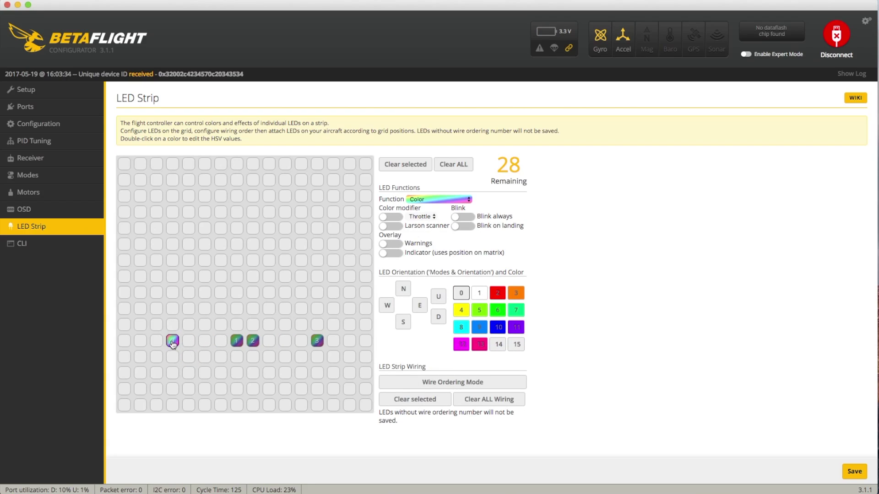
pyautogui.moveTo(174, 342); pyautogui.dragTo(317, 342)
pyautogui.click(318, 357)
# Step: Enable the Indicator overlay on the outer LEDs 0 and 3, and save the LED strip settings
pyautogui.click(172, 341)
pyautogui.click(397, 254)
pyautogui.click(317, 342)
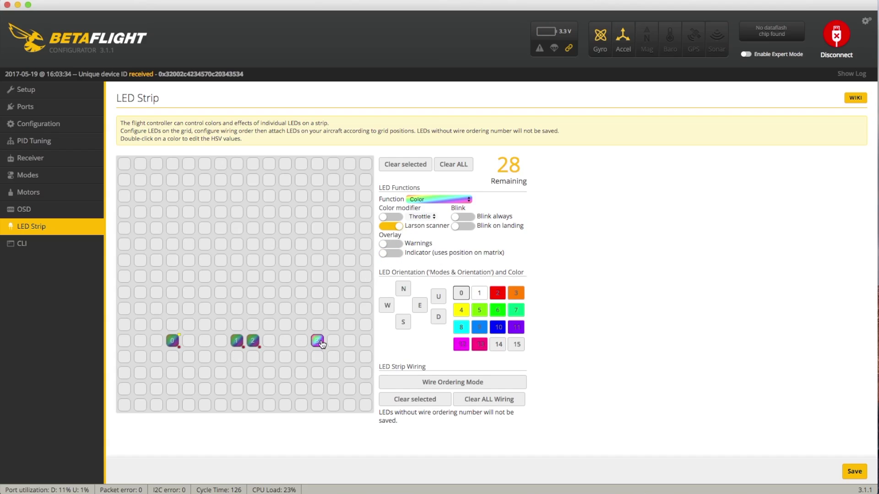
pyautogui.click(854, 472)
# Step: Turn on the Throttle color modifier for the middle LEDs 1 and 2, and save
pyautogui.click(237, 341)
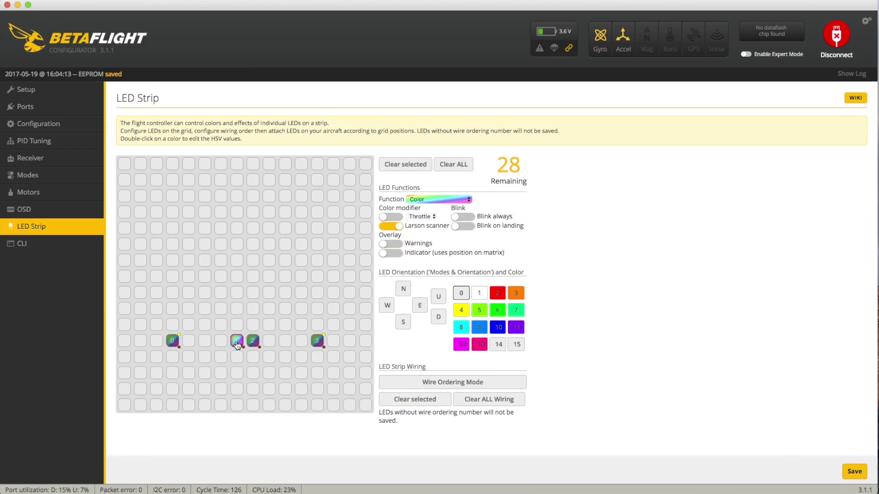
pyautogui.moveTo(237, 348); pyautogui.dragTo(253, 342)
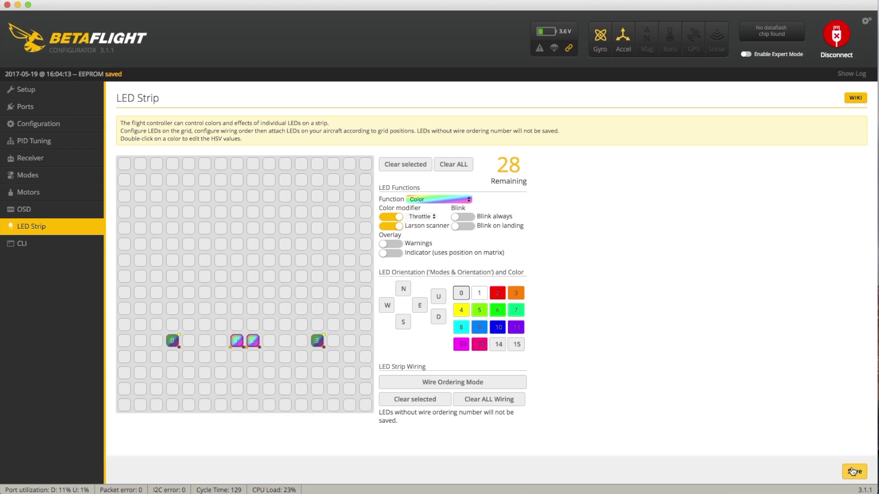
# Step: Check the firmware version, board status and task loads with the CLI commands version, status and tasks
pyautogui.click(50, 244)
pyautogui.write('version')
pyautogui.press('Return')
pyautogui.write('status')
pyautogui.press('Return')
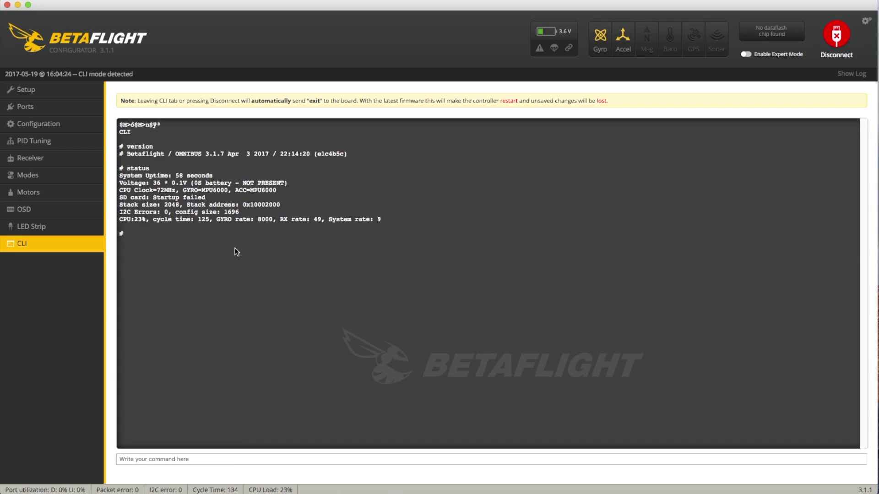
pyautogui.write('tasks')
pyautogui.press('Return')
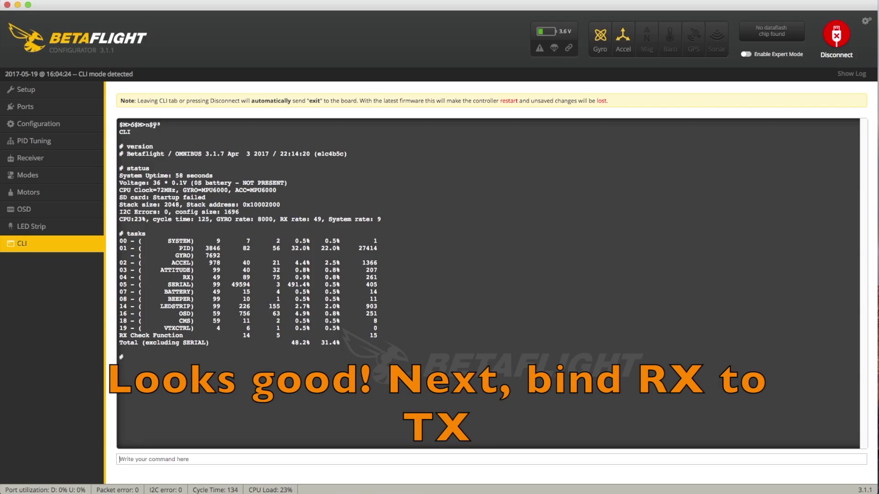